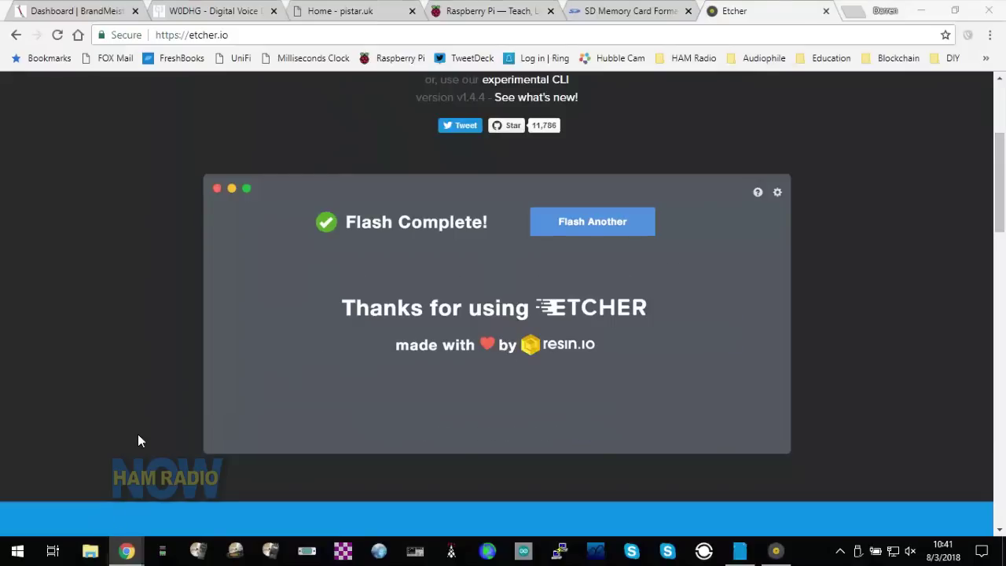
- Check in File Explorer that the SDHC (D:) card is empty, then return to the SD Memory Card Formatter page
key("super+e")
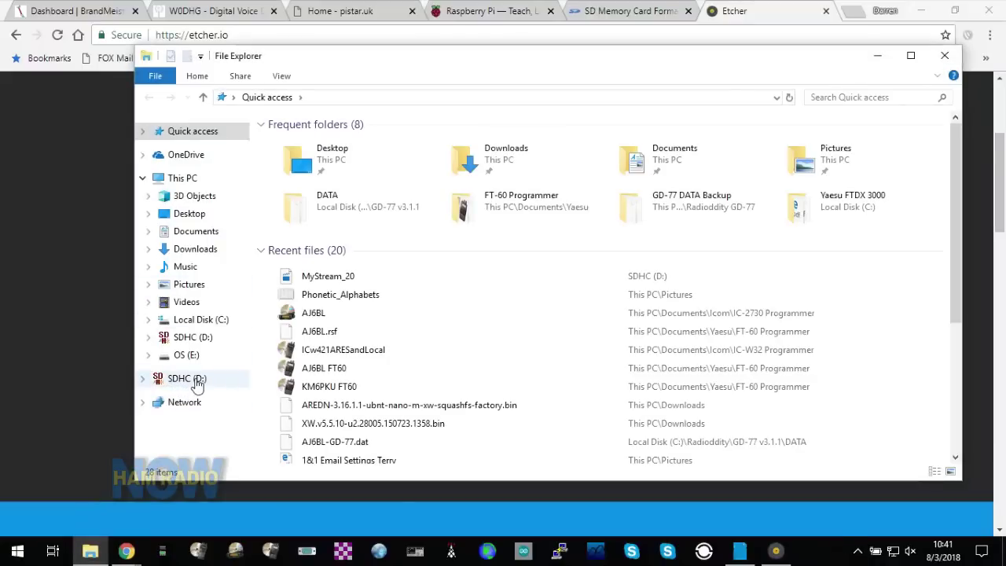
left_click(198, 379)
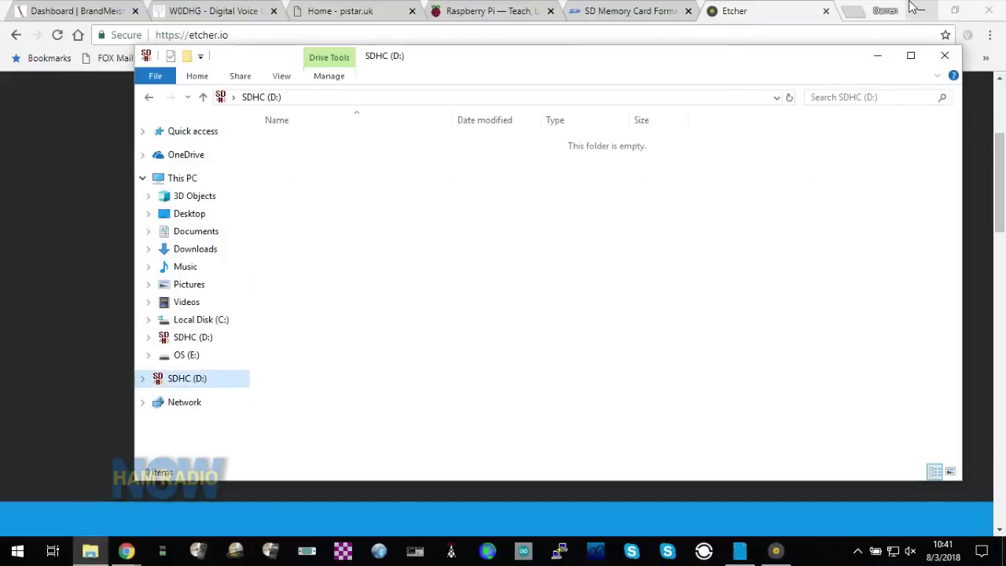
left_click(875, 59)
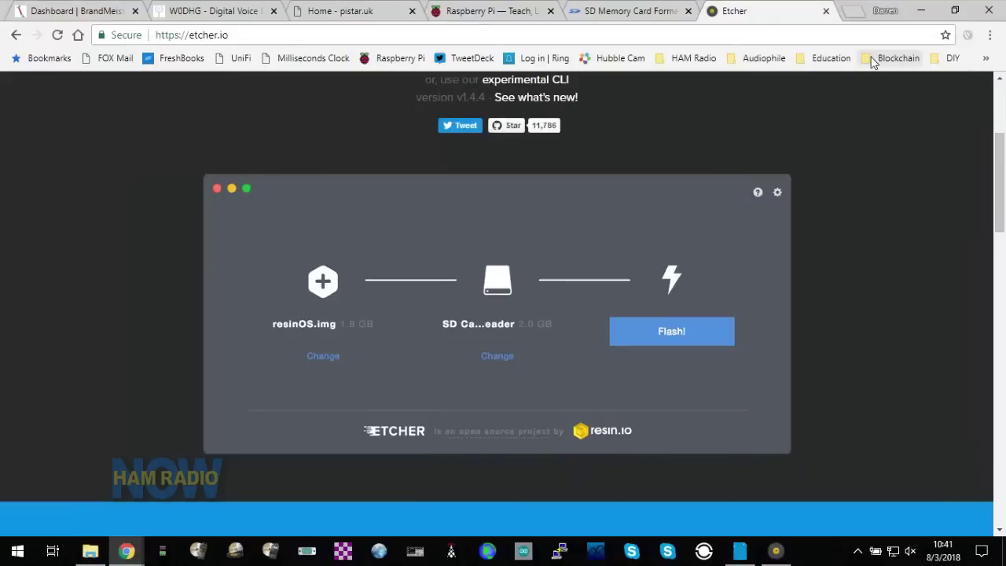
left_click(638, 11)
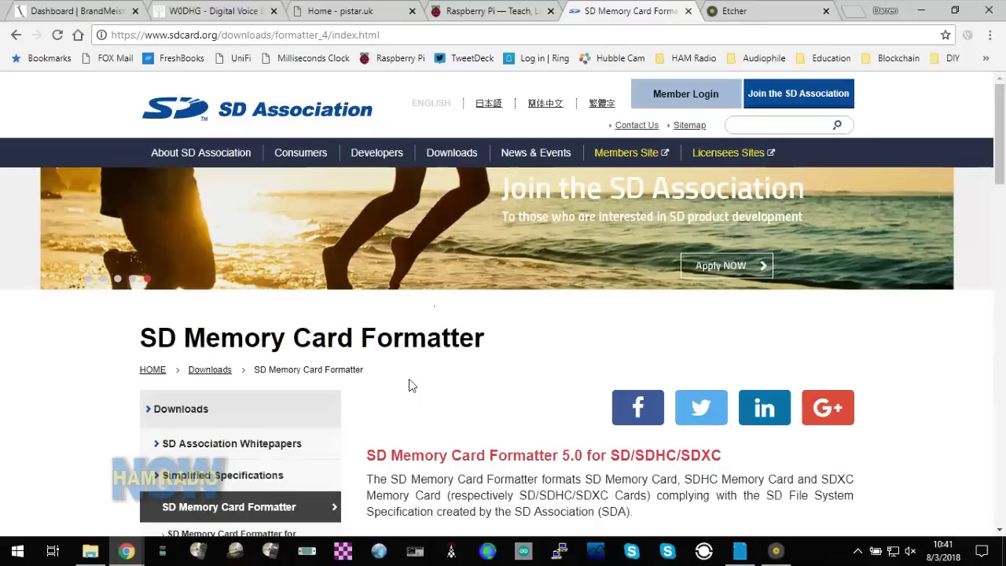
- Scroll the SD Association page and launch SD Card Formatter, which detects the 28.97 GB SDHC card D:
scroll(409, 374, "down", 1)
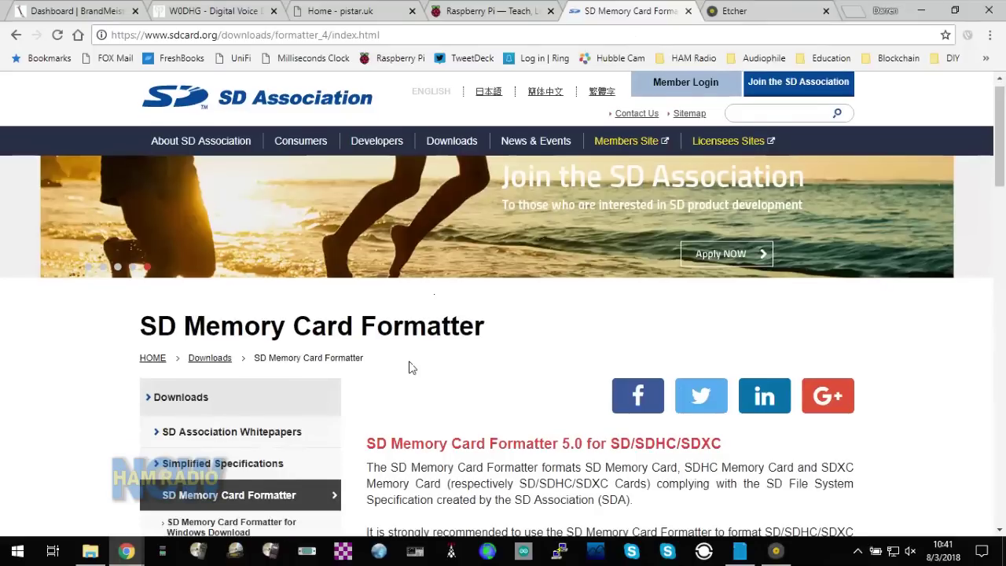
scroll(408, 367, "down", 2)
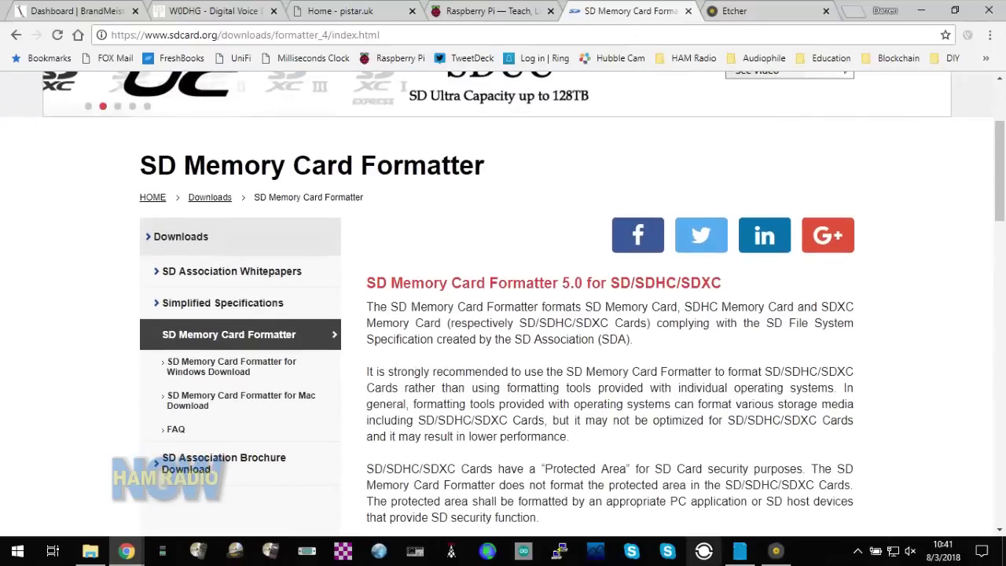
left_click(741, 554)
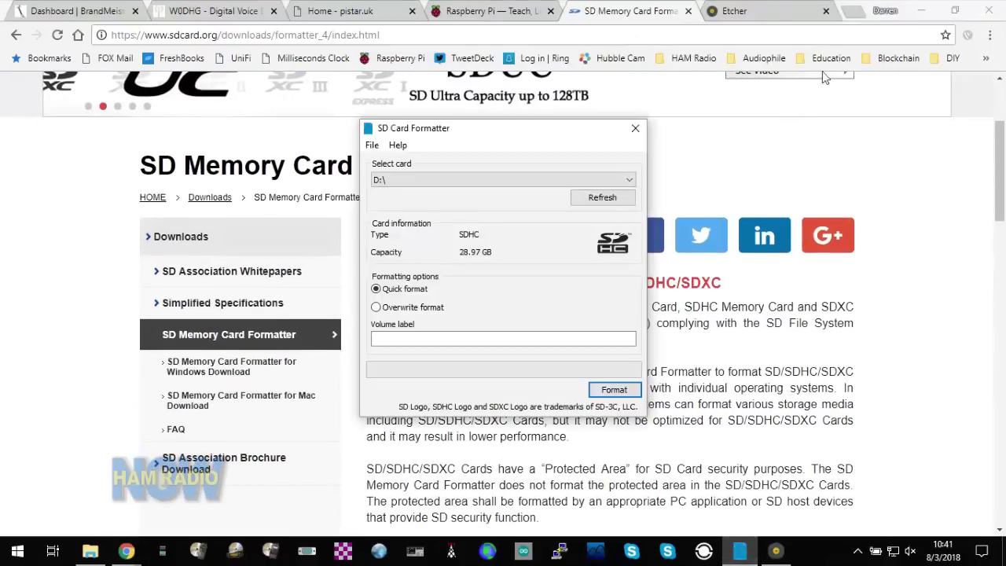
- Clear Chrome and Etcher off the desktop, select card D:\ in SD Card Formatter, and check the drive's contents
left_click(924, 10)
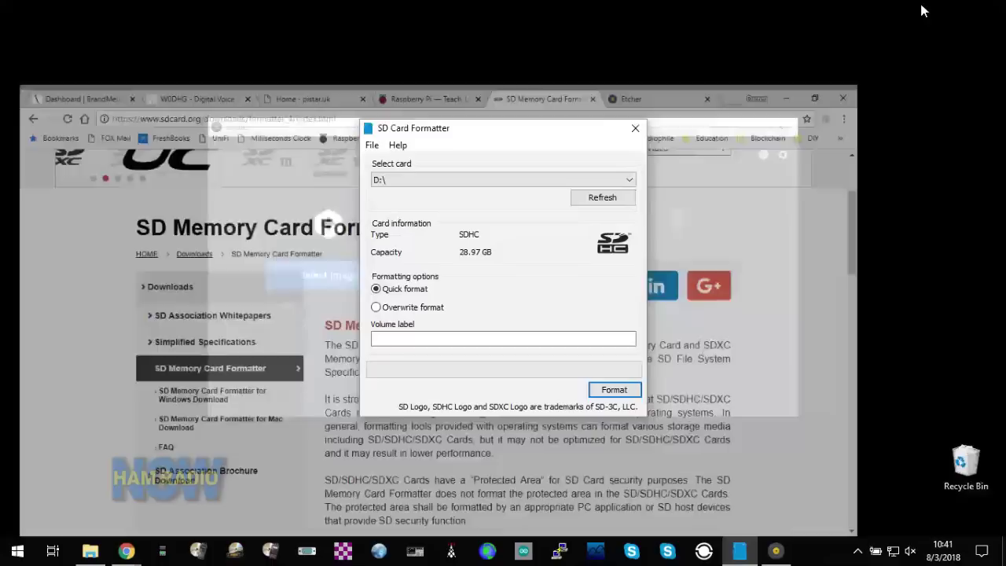
left_click(706, 130)
left_click(711, 127)
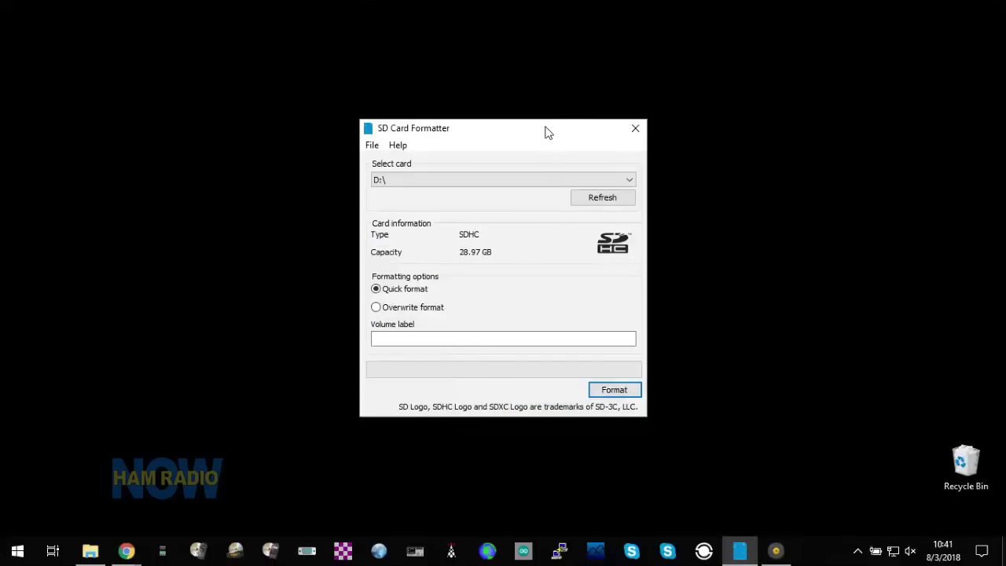
left_click(541, 181)
left_click(541, 180)
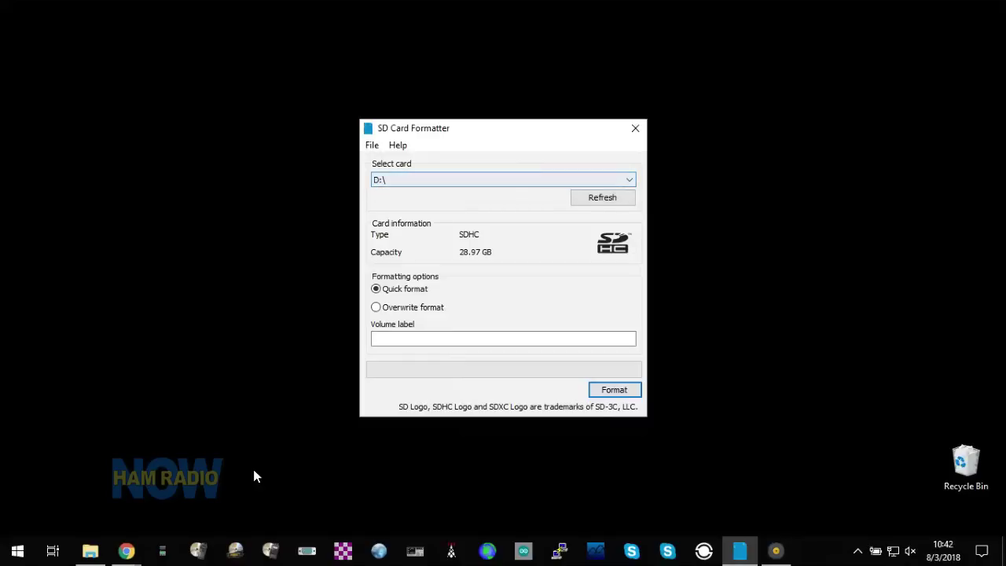
left_click(93, 551)
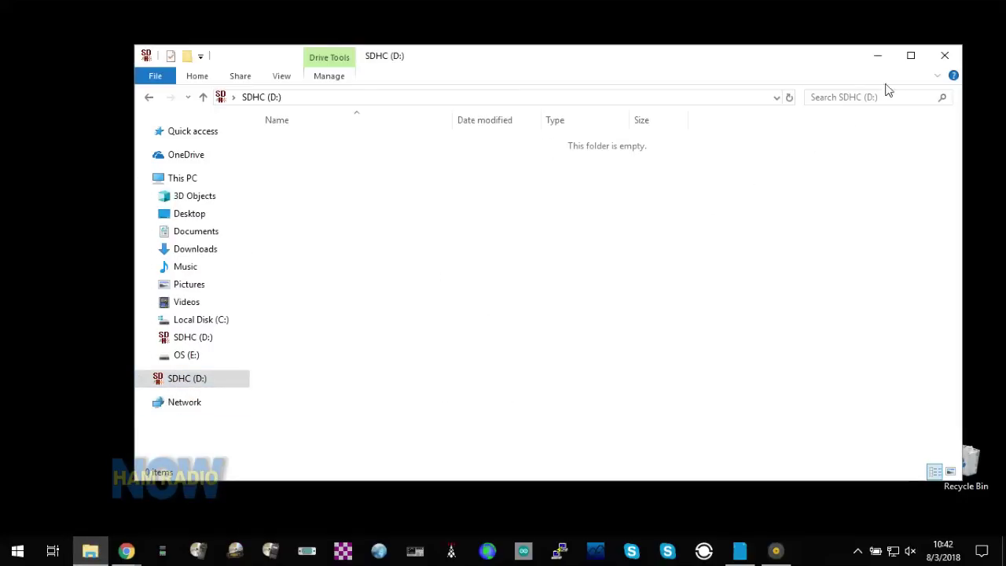
left_click(878, 57)
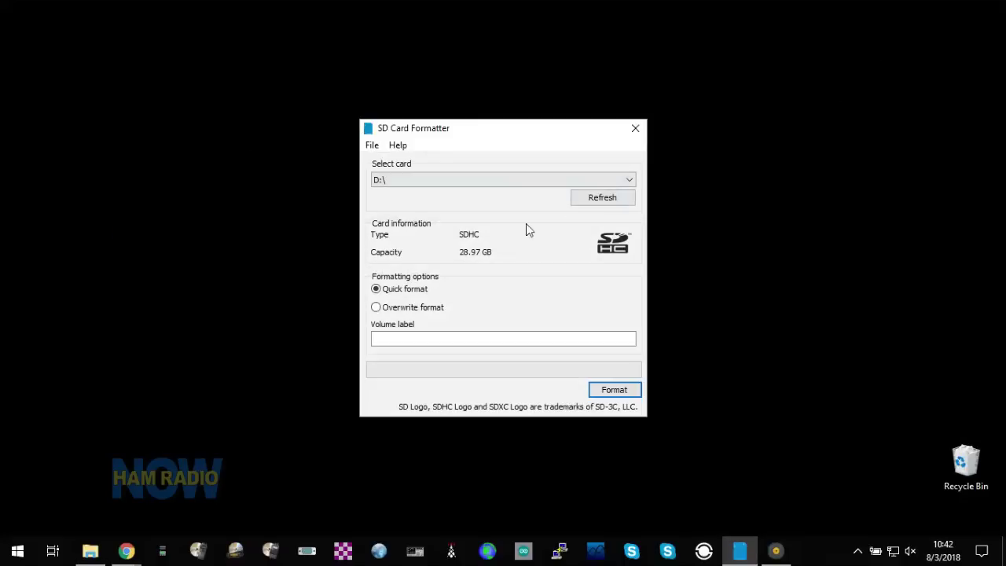
- Quick-format card D:\ to FAT32, confirming the erase and dismissing the completion summary
left_click(625, 392)
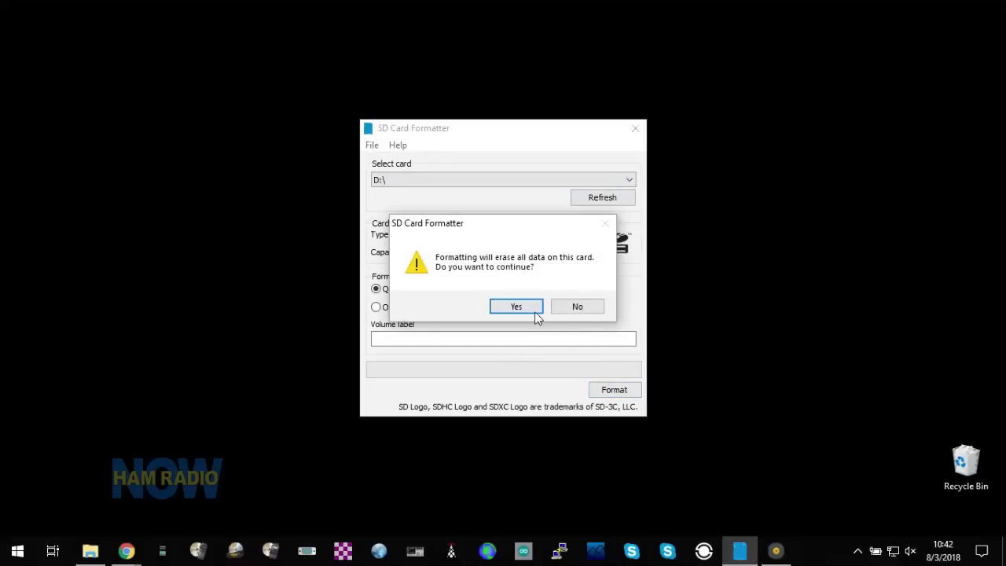
left_click(530, 313)
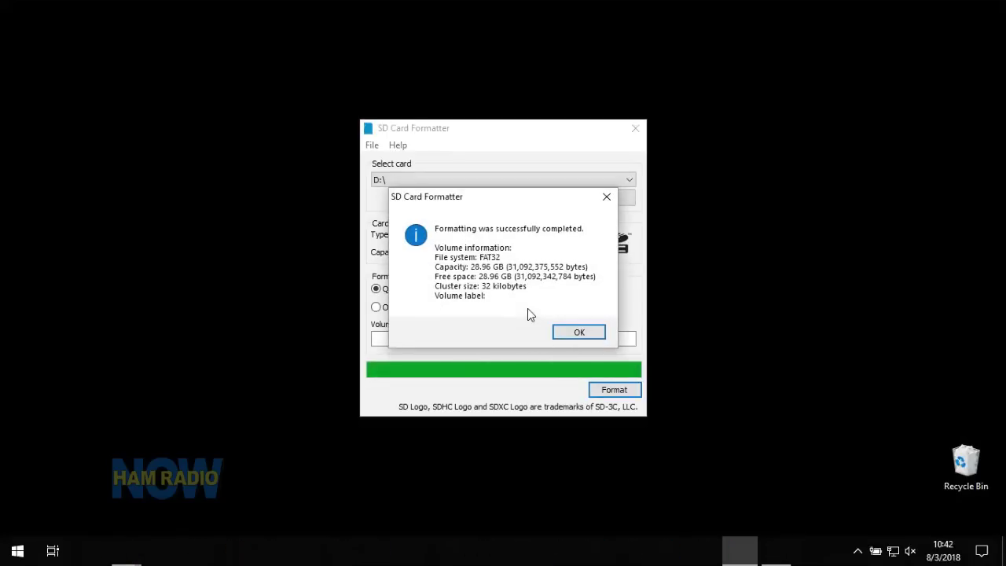
left_click(578, 334)
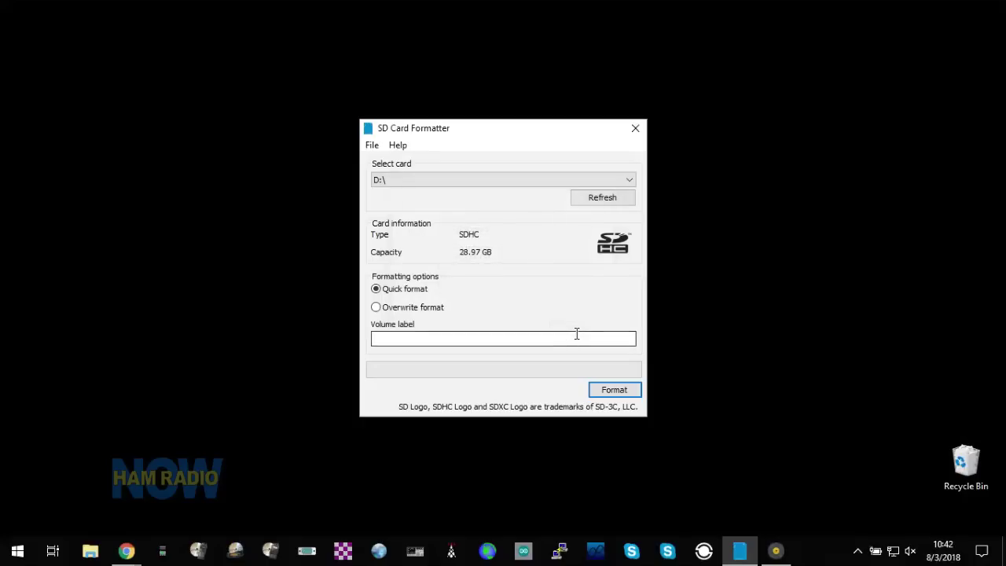
left_click(128, 552)
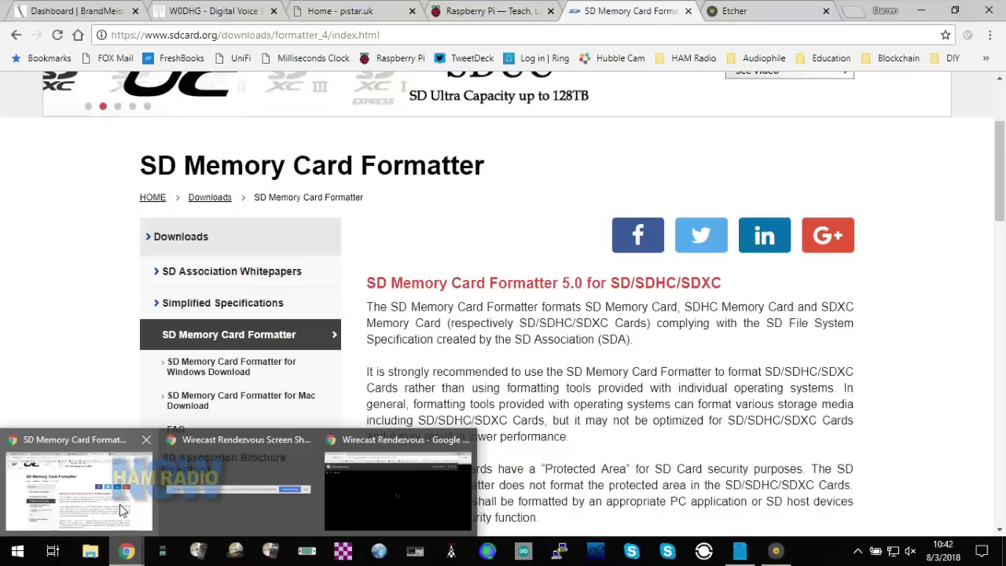
- On pistar.uk, open Downloads > Download Pi-Star and scroll through the list of available images
left_click(122, 509)
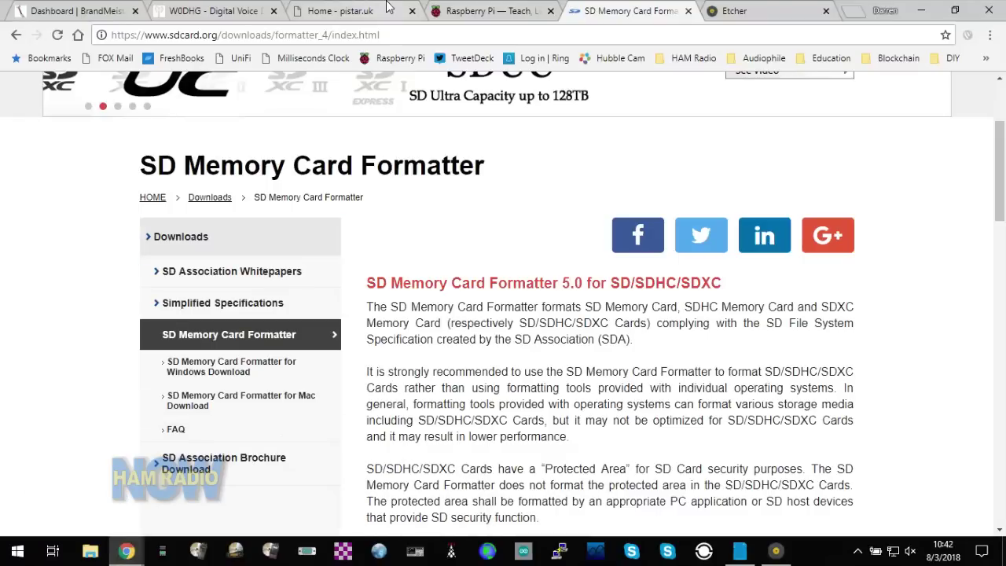
left_click(320, 15)
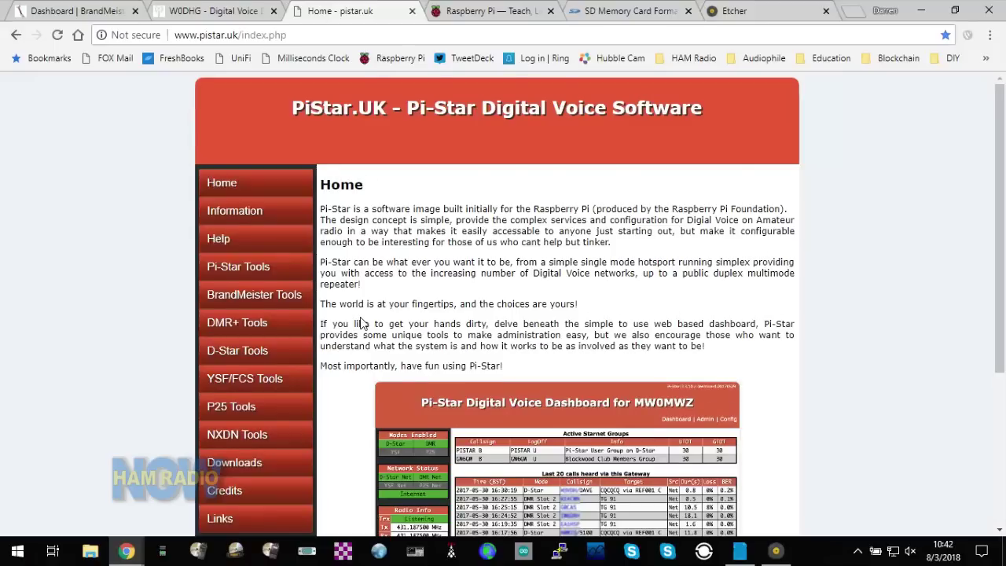
scroll(360, 323, "down", 1)
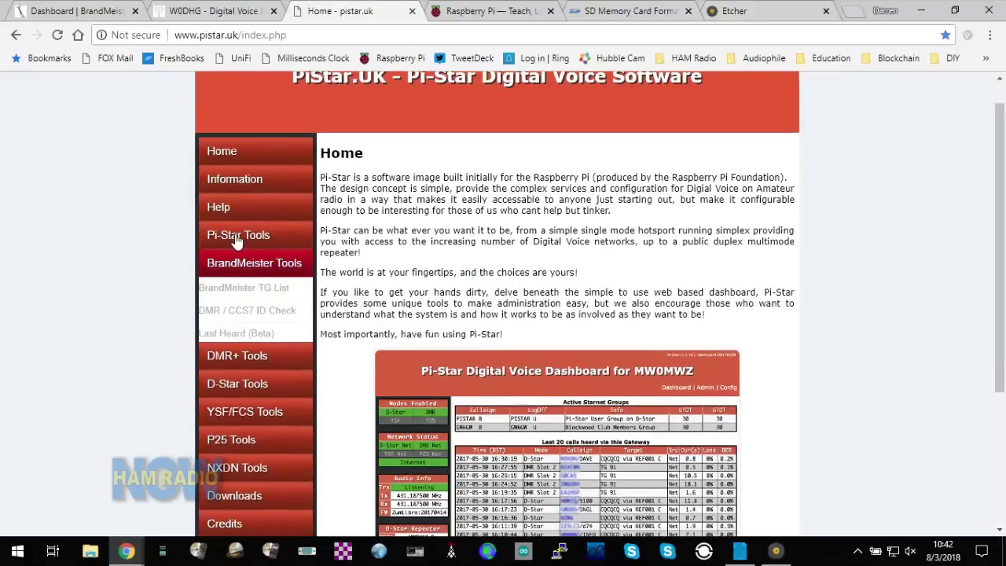
mouse_move(260, 179)
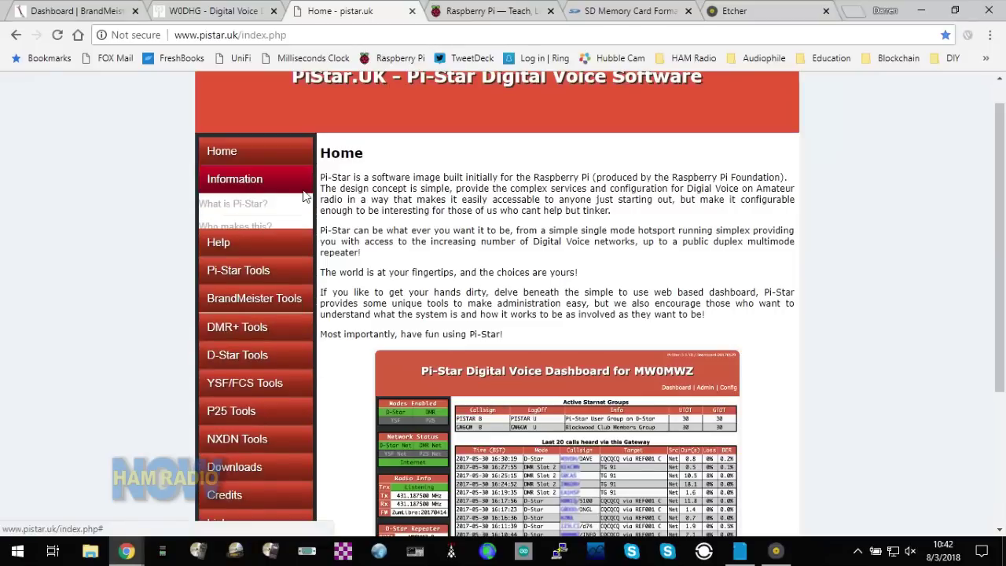
mouse_move(279, 310)
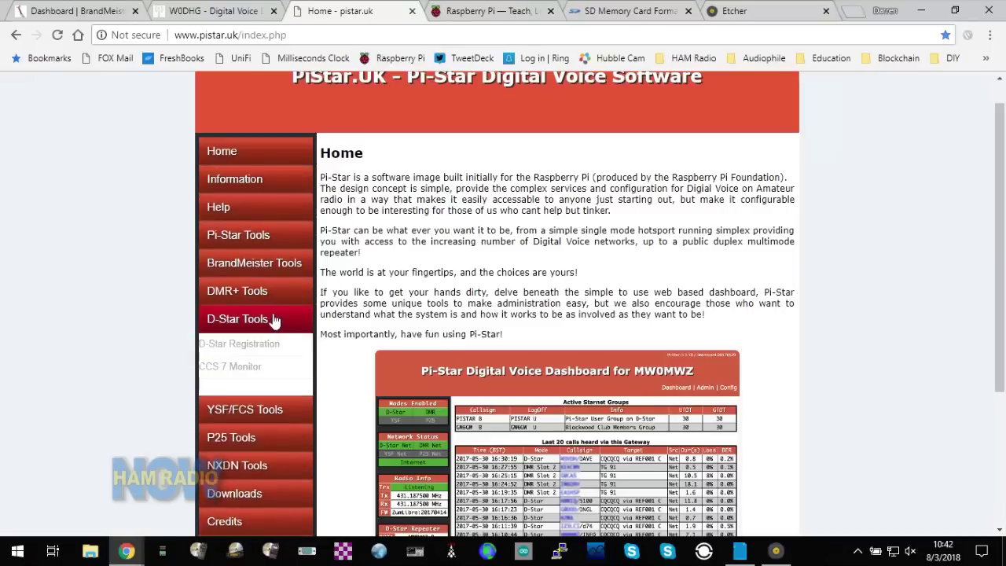
mouse_move(282, 242)
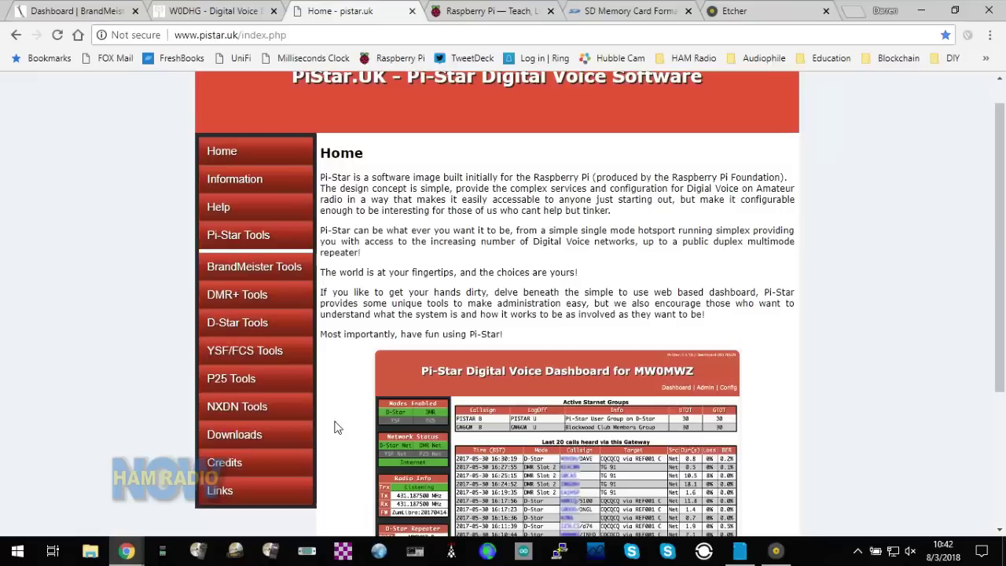
mouse_move(281, 434)
left_click(256, 458)
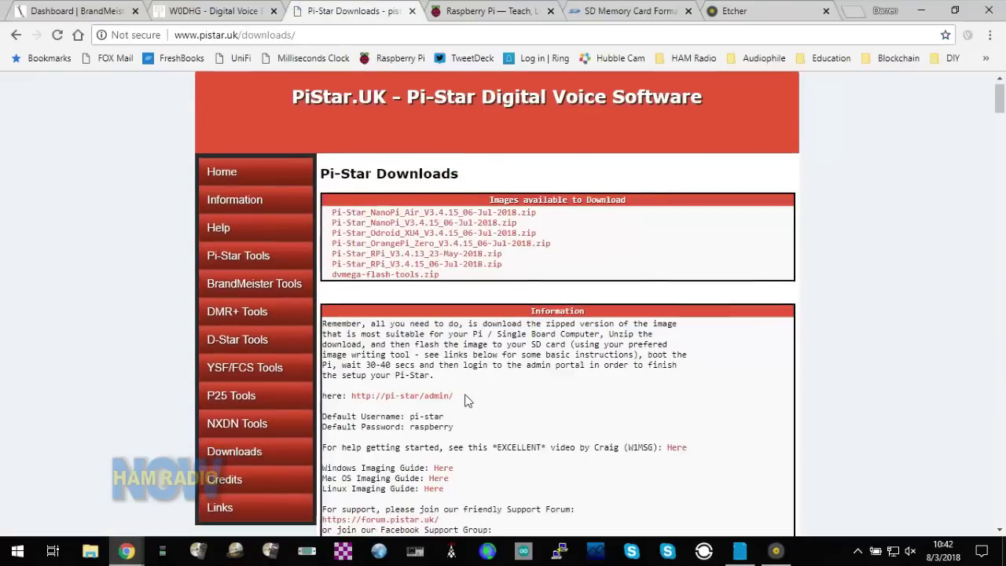
scroll(465, 401, "down", 1)
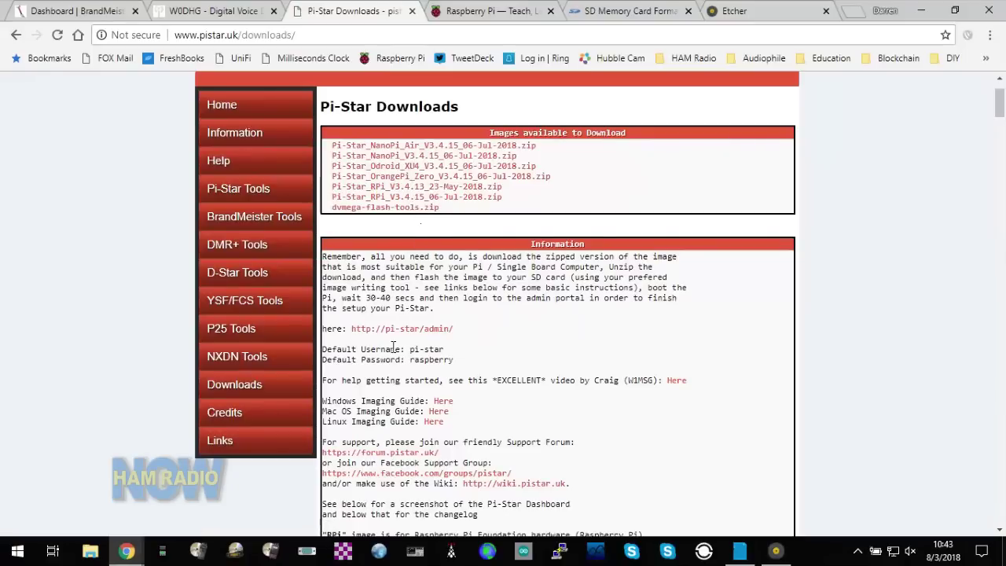
scroll(391, 351, "down", 3)
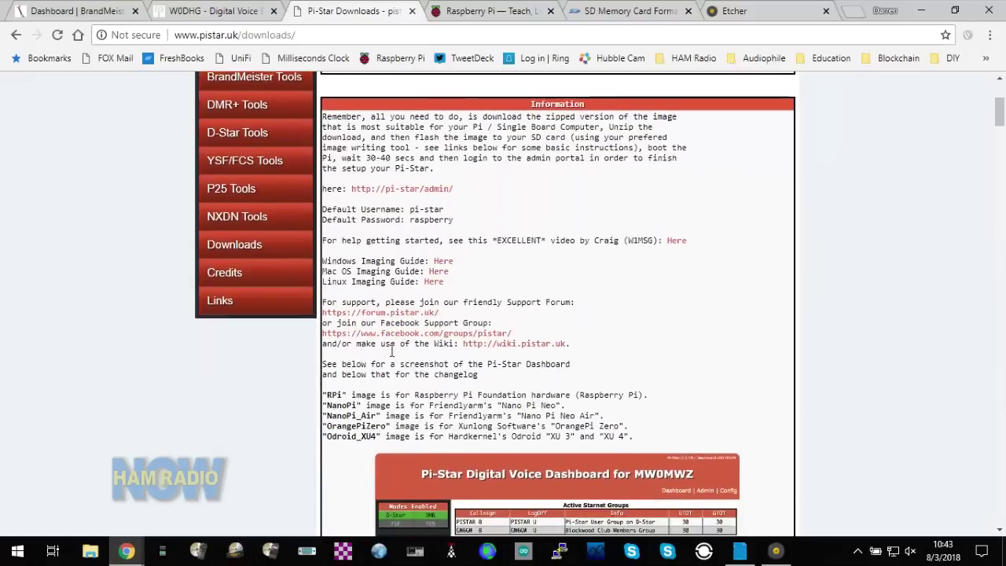
scroll(391, 351, "up", 1)
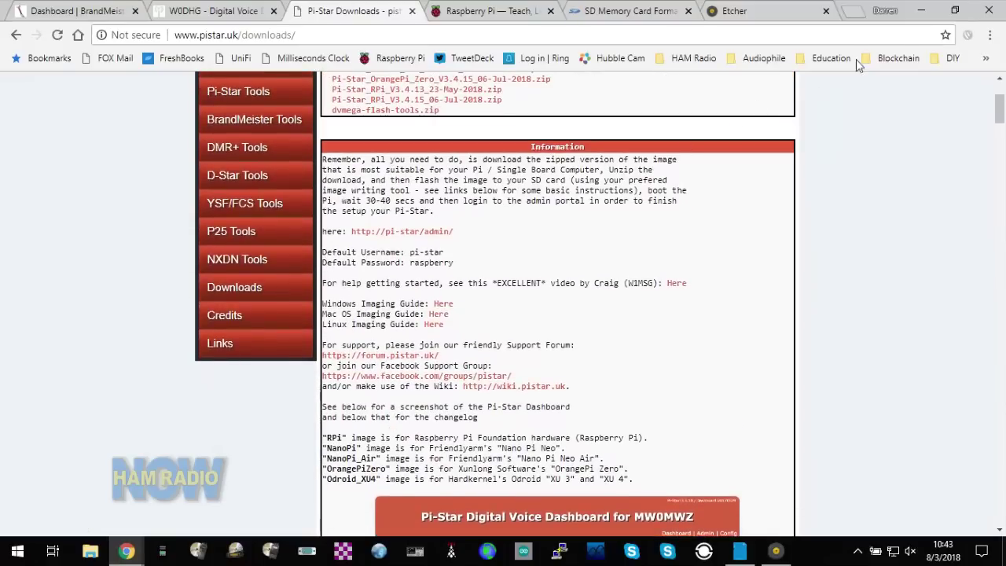
- Review the Etcher website tab scrolled to the top, then minimize Chrome to show the desktop
left_click(925, 11)
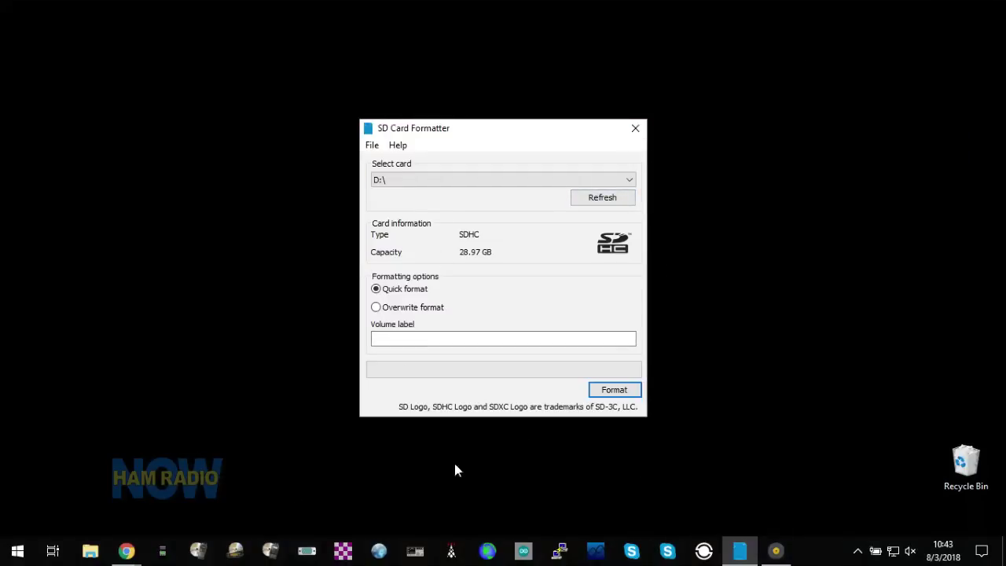
mouse_move(128, 552)
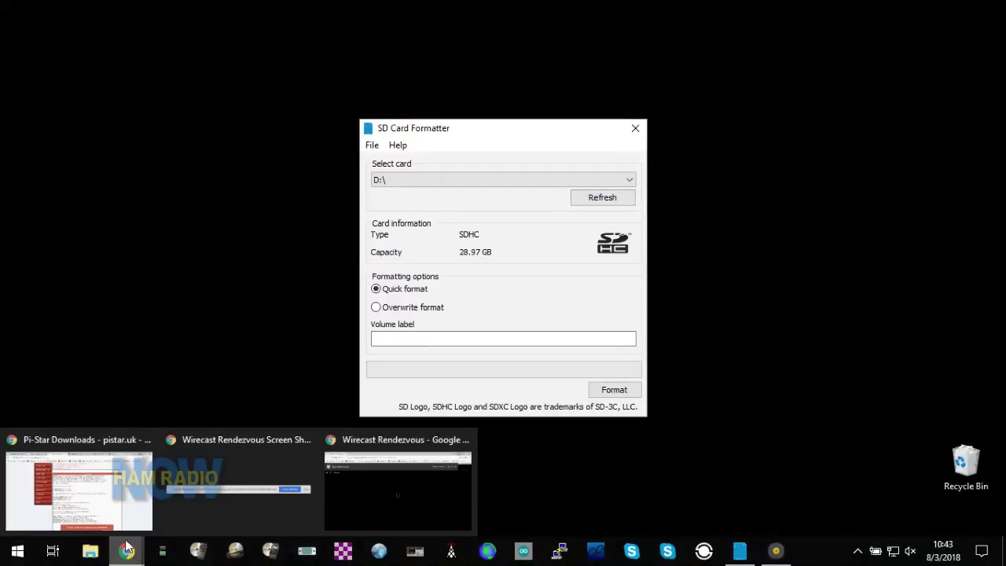
left_click(114, 515)
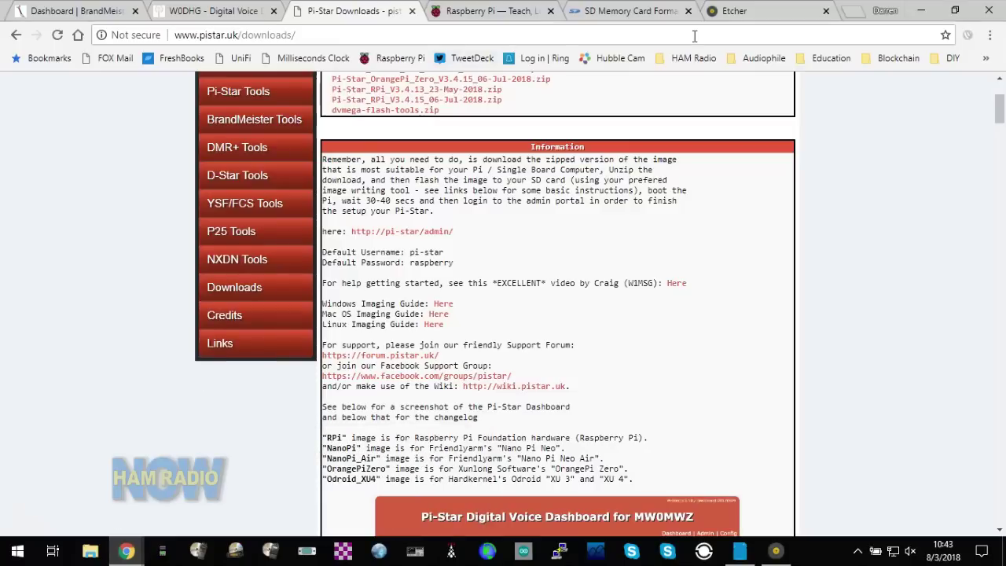
left_click(767, 10)
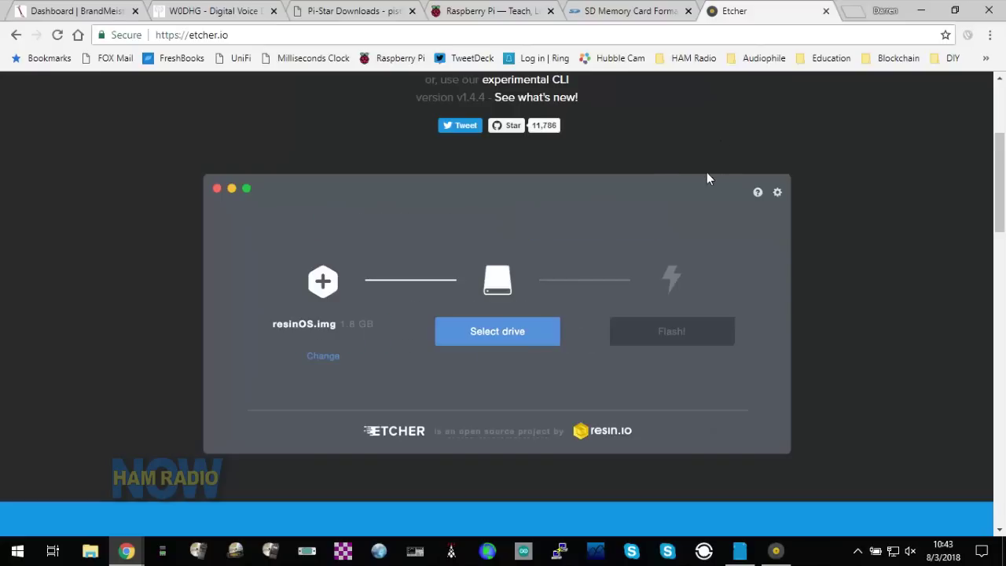
scroll(706, 179, "up", 2)
scroll(707, 179, "up", 1)
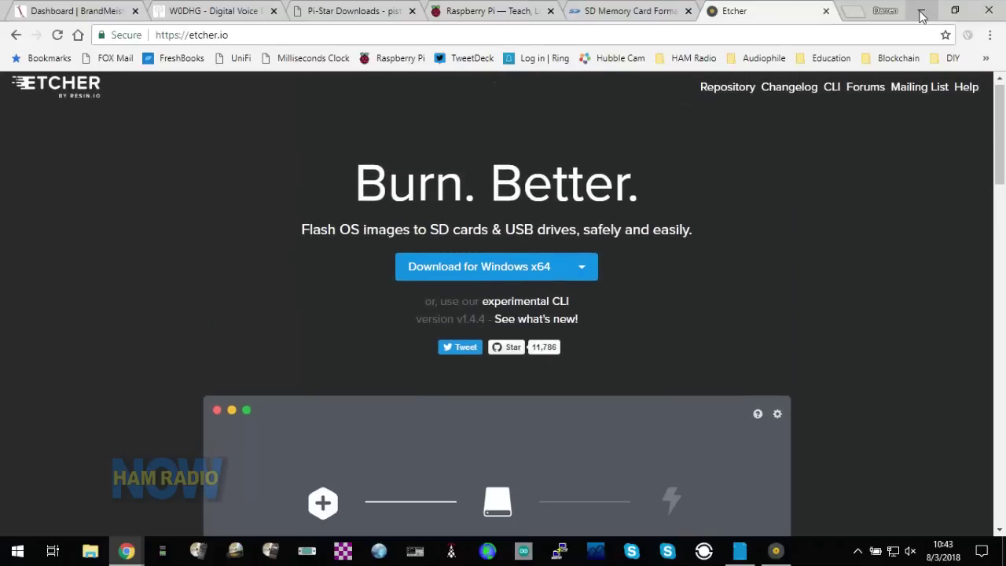
left_click(921, 12)
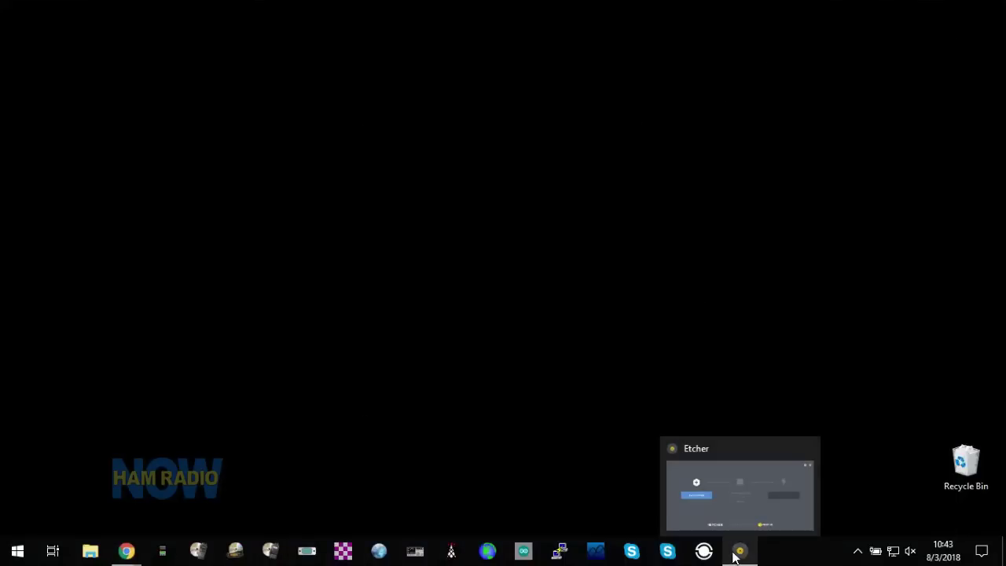
- Load the Pi-Star_RPi_V3.4.13_23-May-2018 image in Etcher and flash it to the Samsung 31.27 GB card
left_click(737, 553)
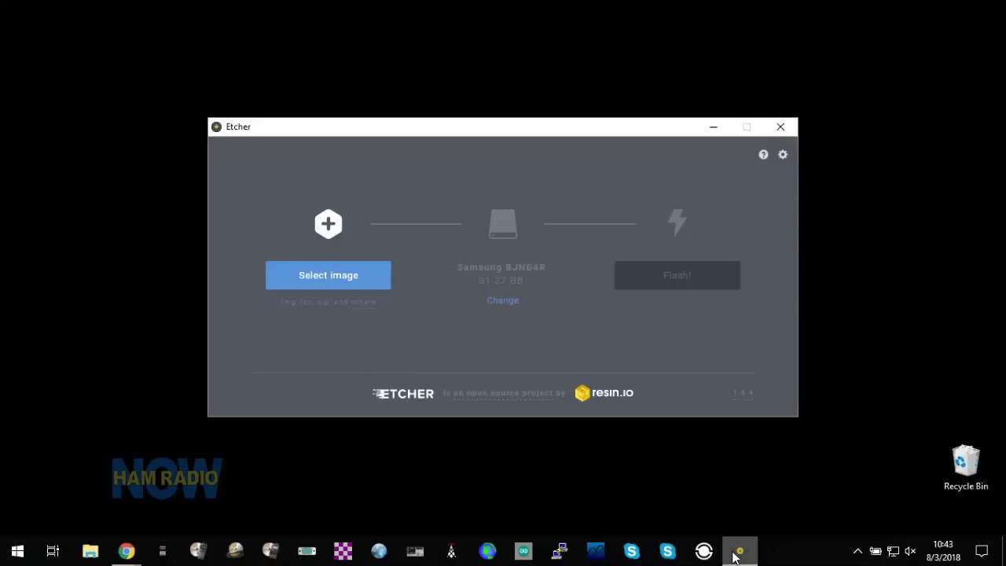
left_click(360, 277)
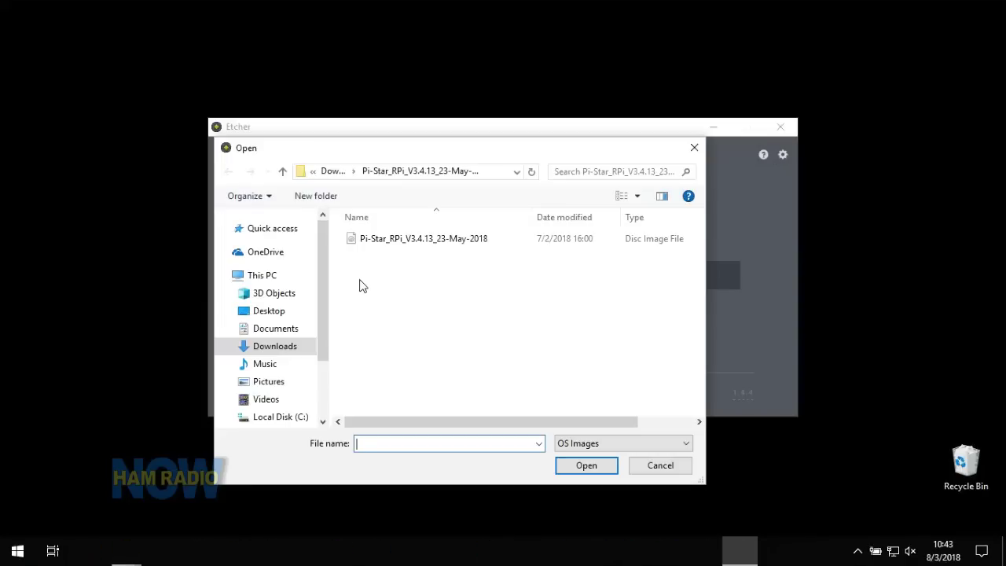
left_click(430, 242)
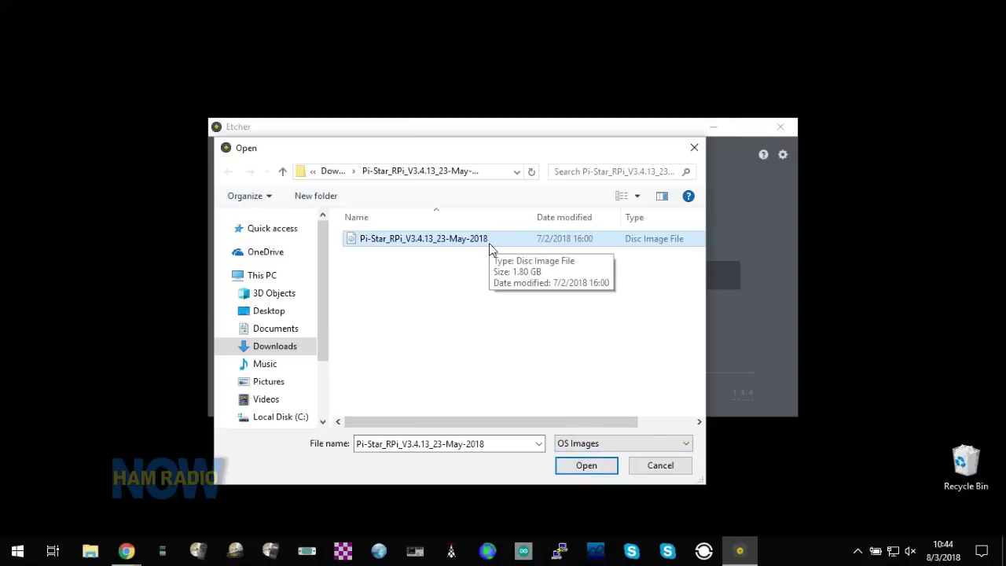
left_click(587, 465)
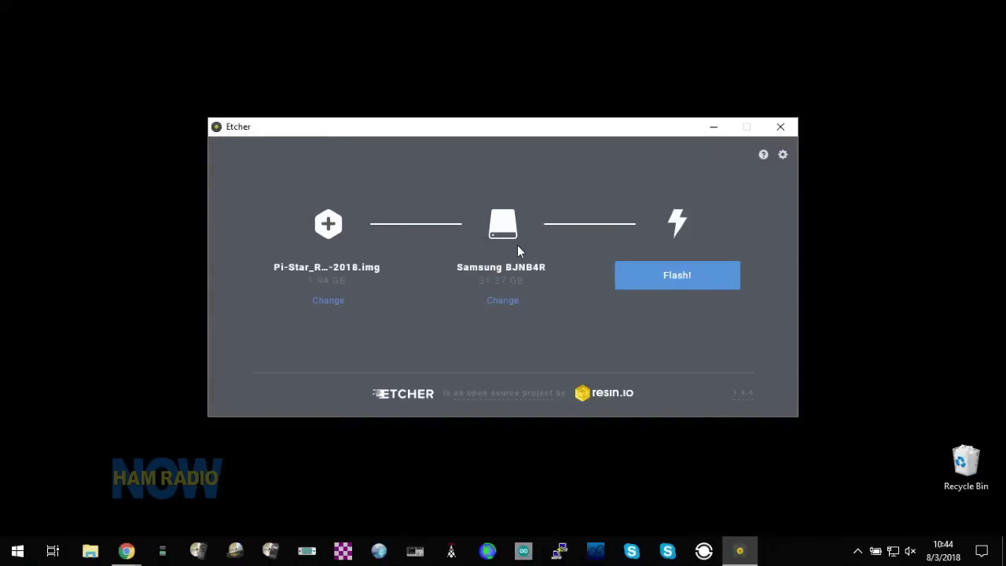
left_click(662, 279)
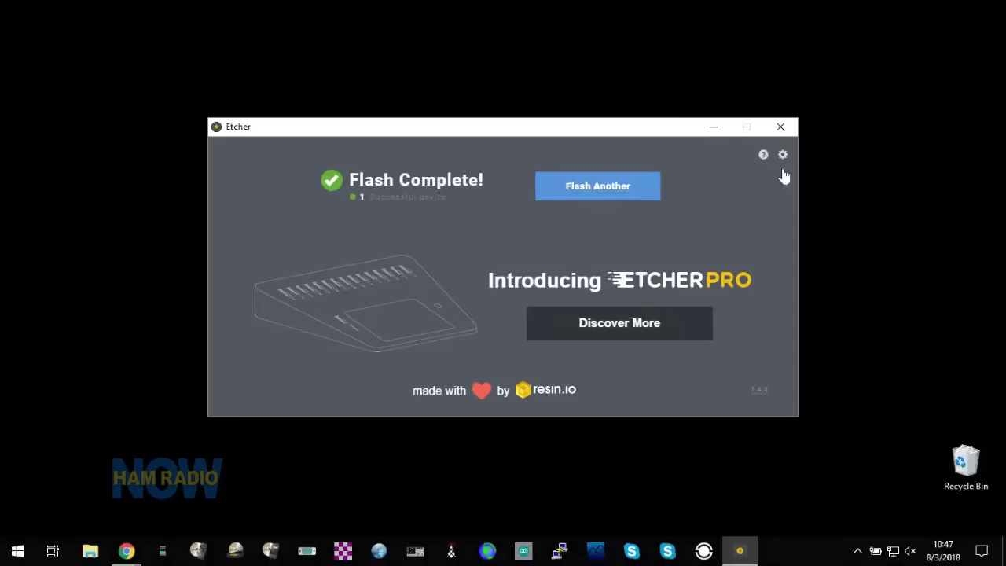
- Close Etcher after the flash and bring Chrome back to the Pi-Star Downloads page
left_click(781, 127)
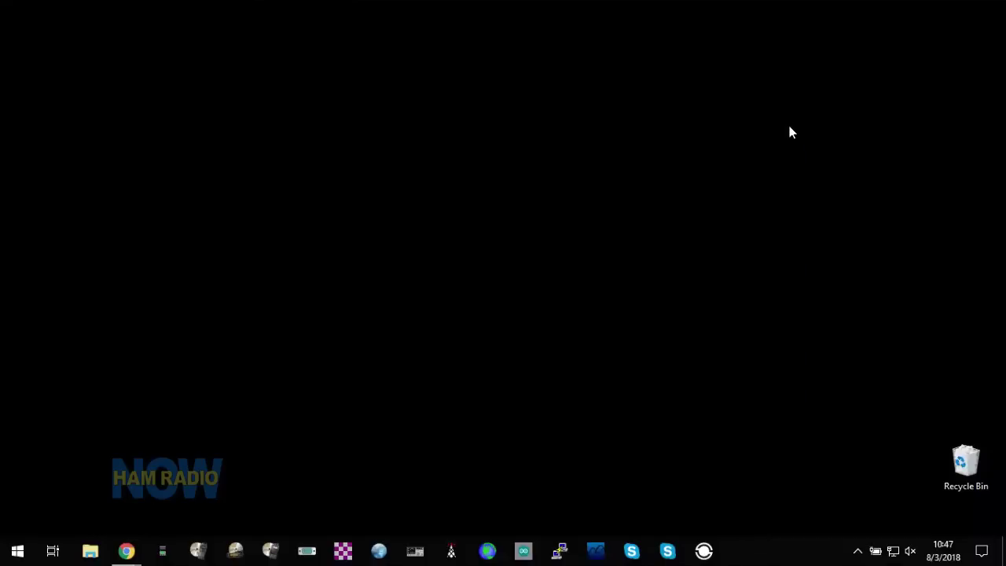
mouse_move(124, 552)
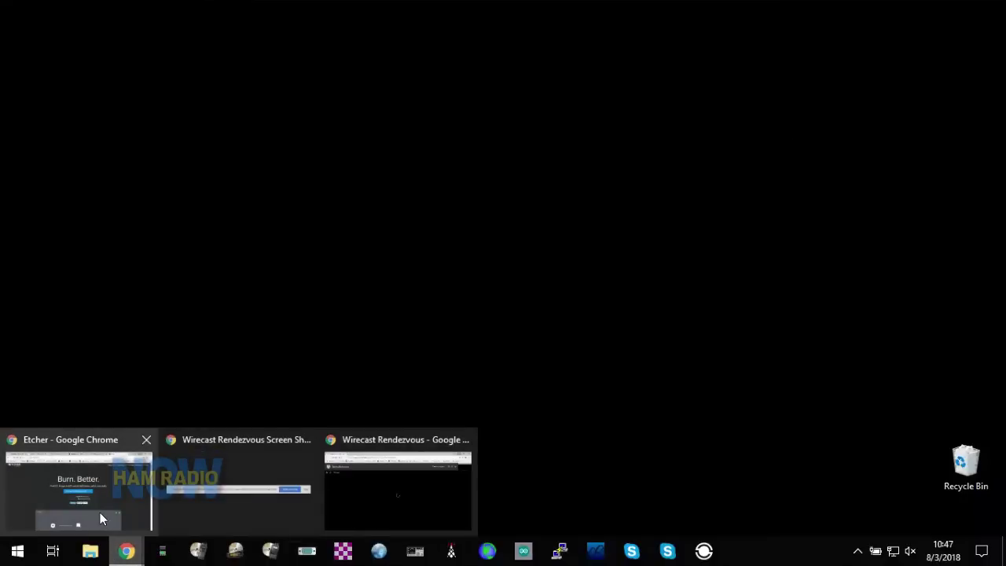
left_click(100, 512)
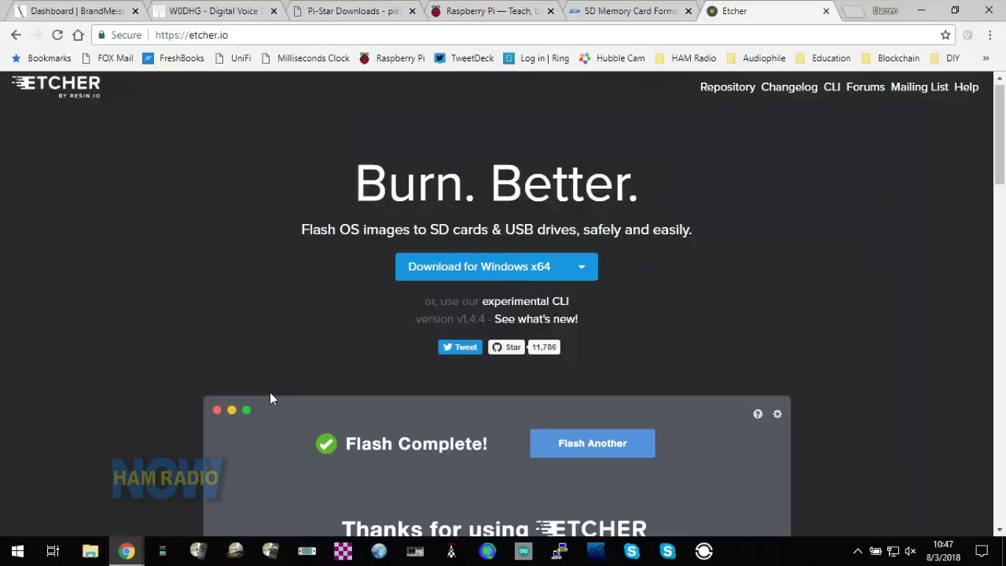
left_click(82, 557)
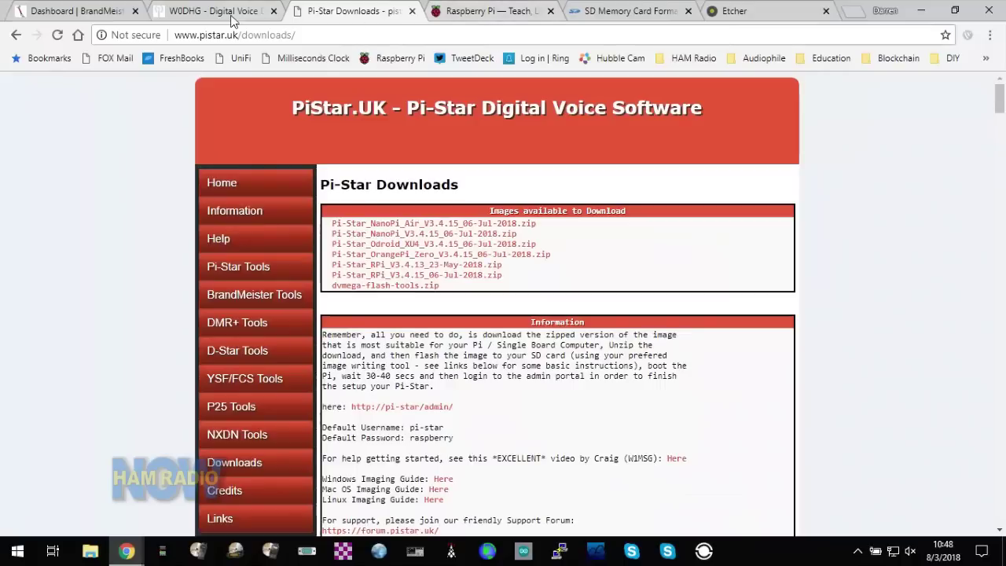
left_click(220, 19)
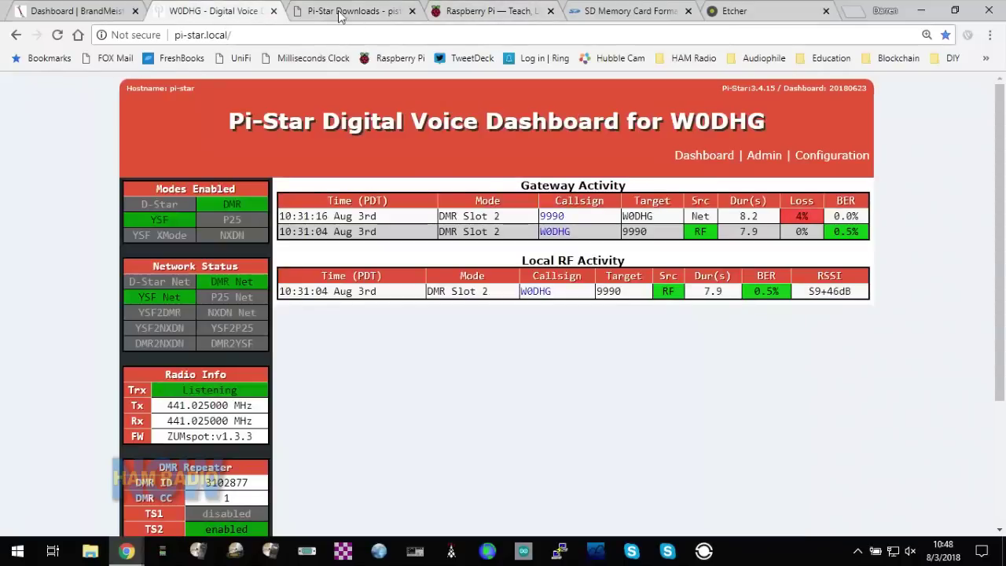
left_click(370, 17)
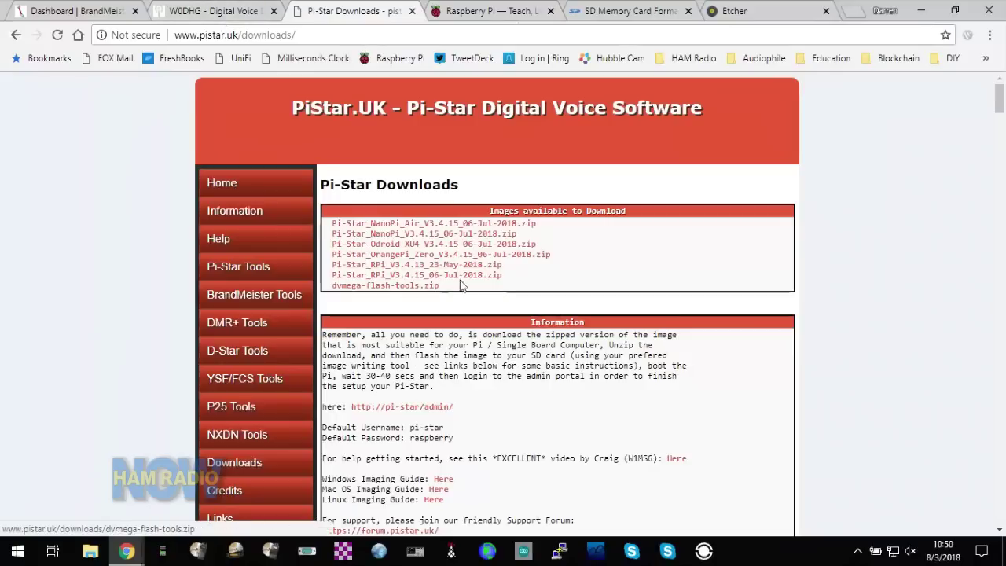
scroll(480, 285, "down", 2)
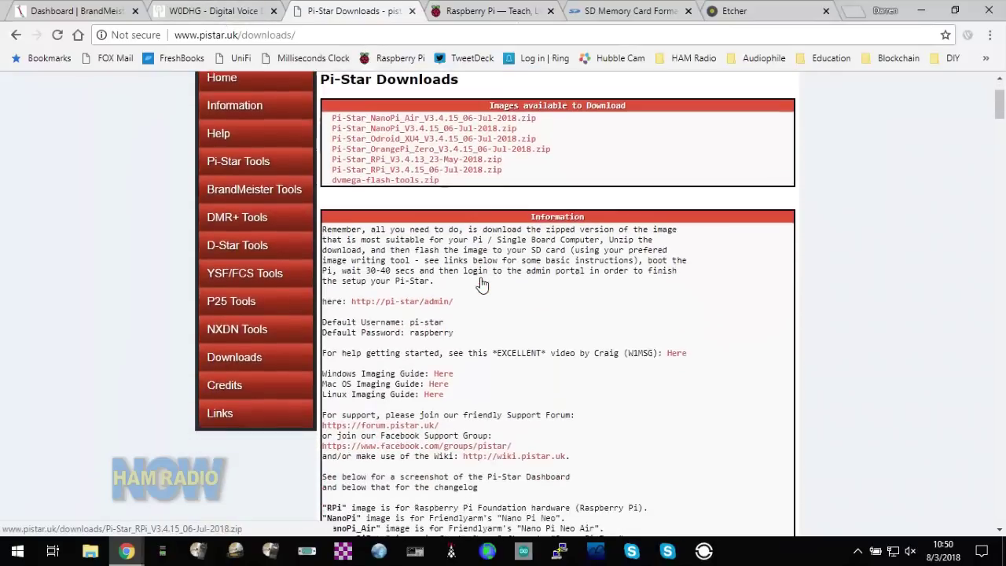
scroll(482, 285, "down", 3)
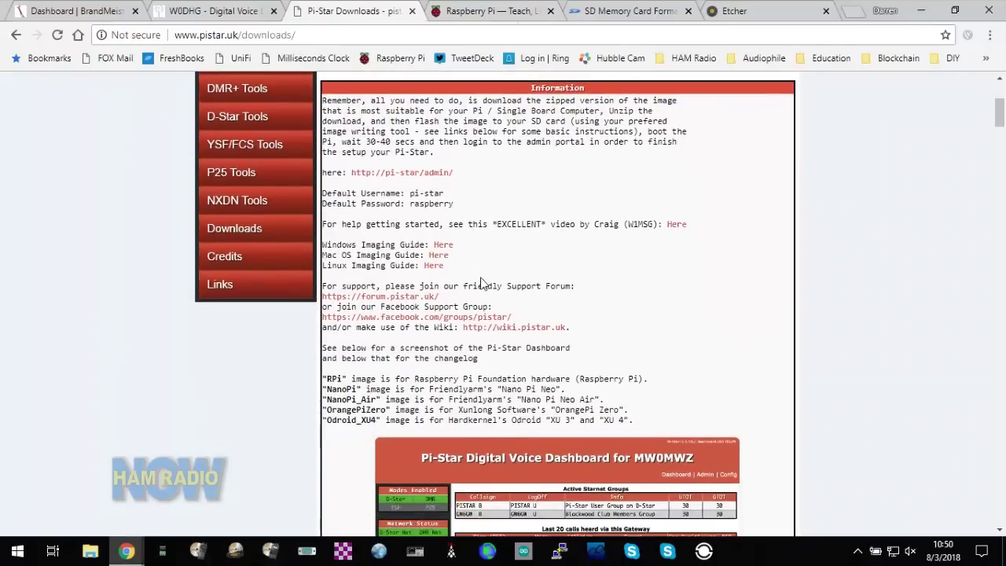
scroll(482, 285, "up", 3)
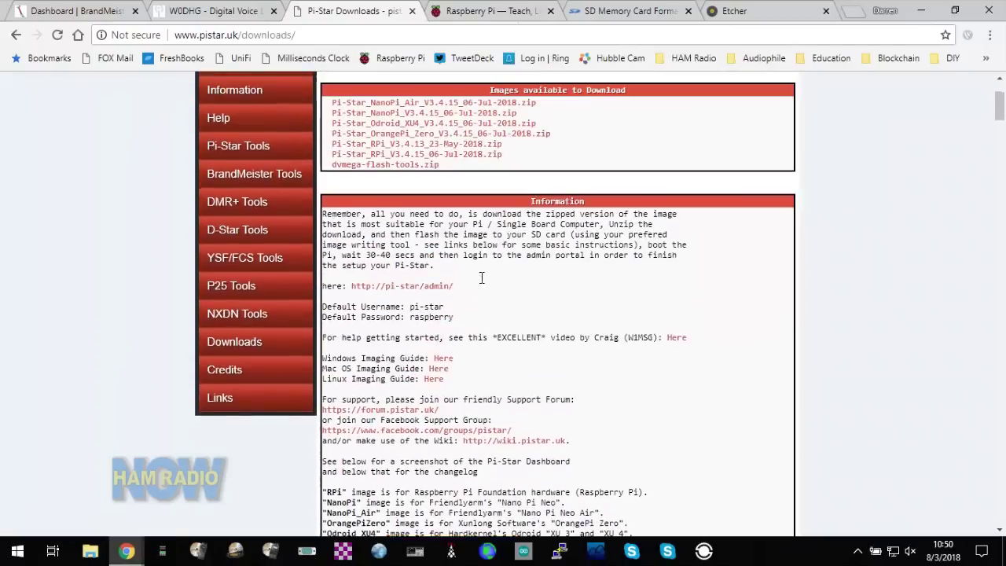
scroll(482, 281, "up", 1)
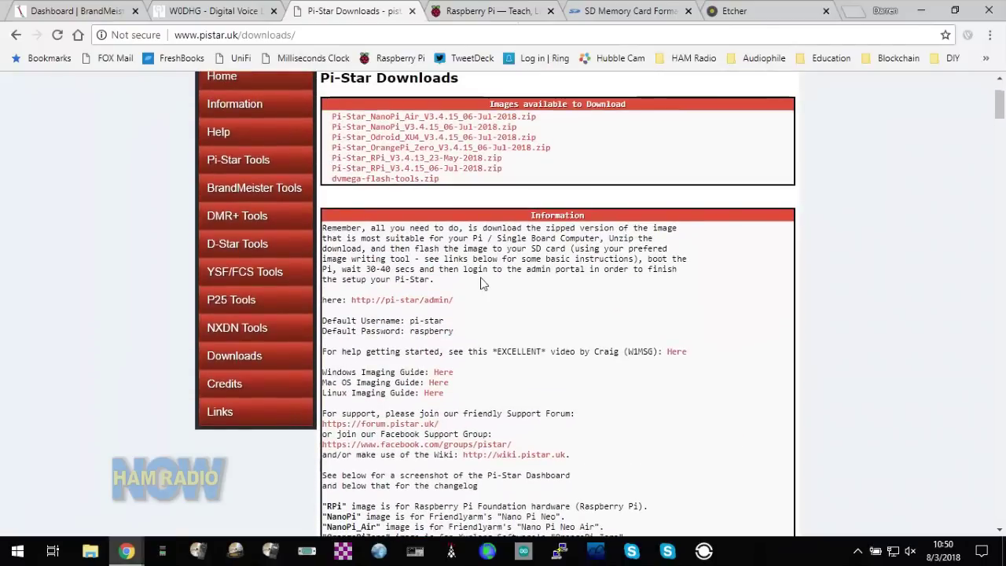
scroll(482, 285, "up", 1)
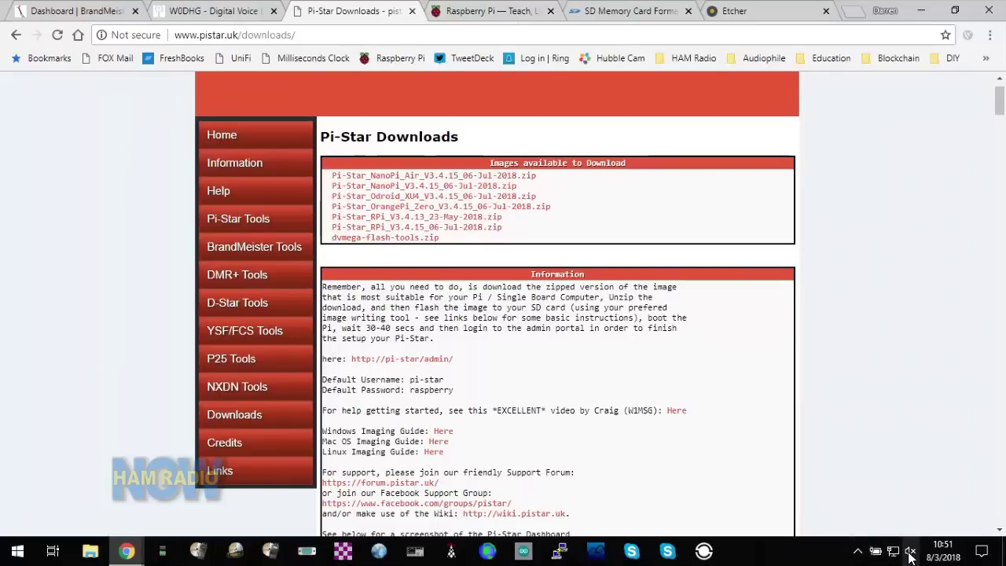
- Show the system tray's Wi-Fi network list and scroll through it, with Network 3 connected
left_click(858, 553)
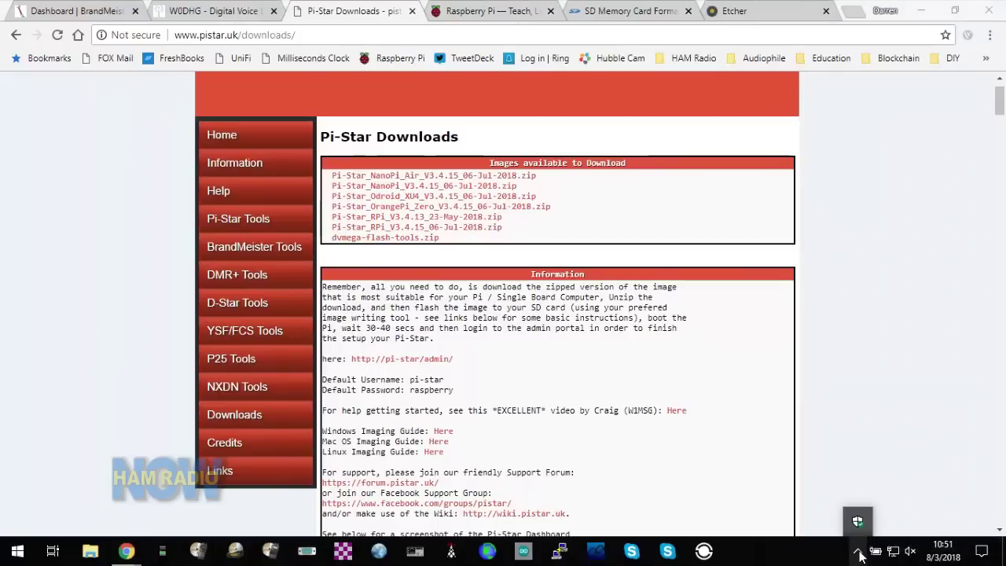
left_click(859, 555)
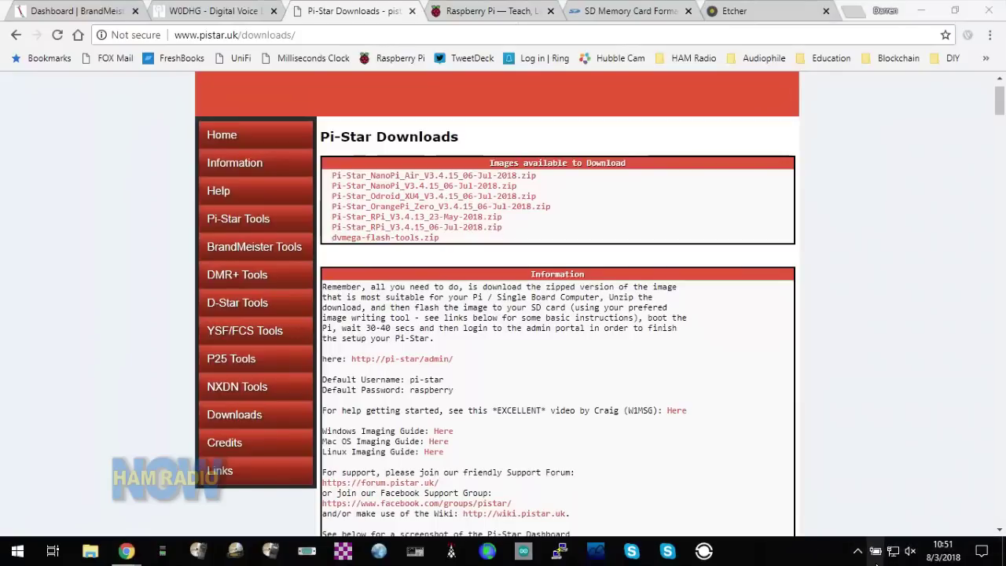
mouse_move(876, 561)
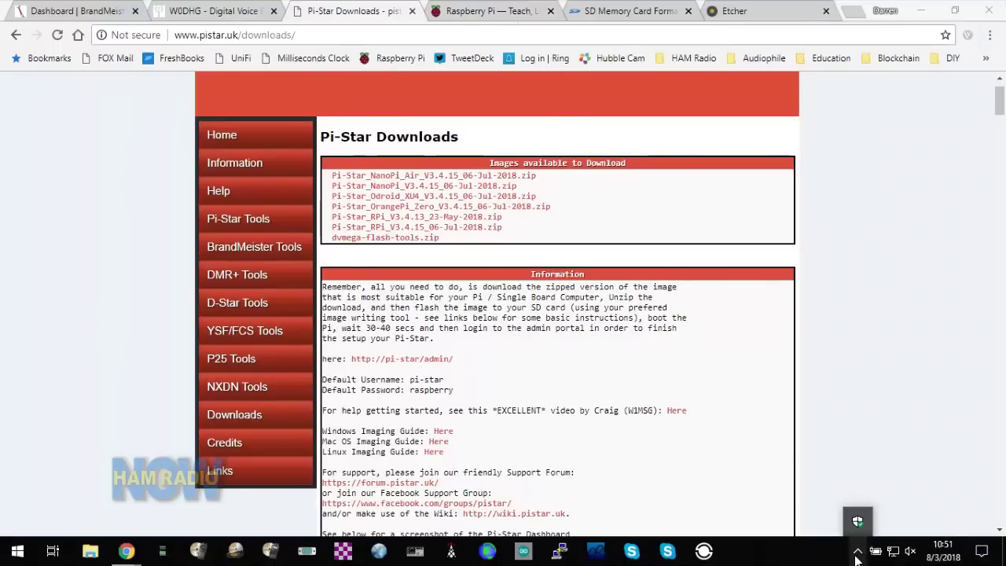
left_click(898, 553)
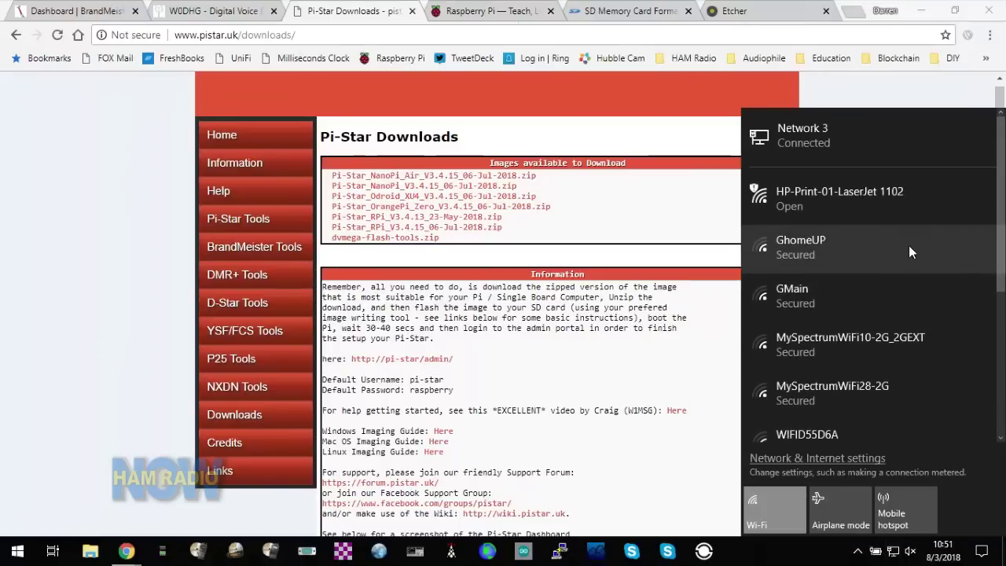
scroll(909, 245, "down", 4)
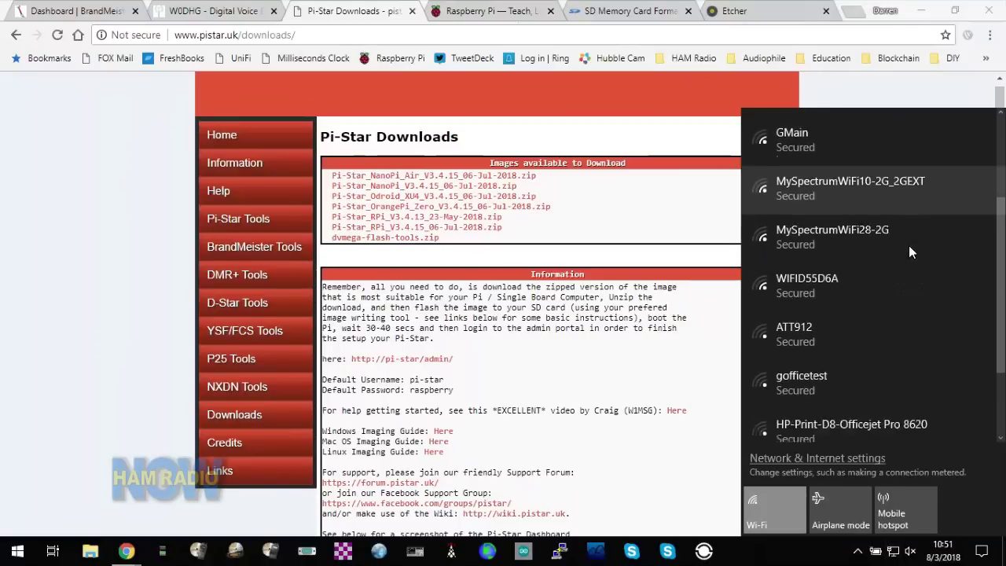
scroll(908, 245, "down", 3)
scroll(909, 245, "up", 7)
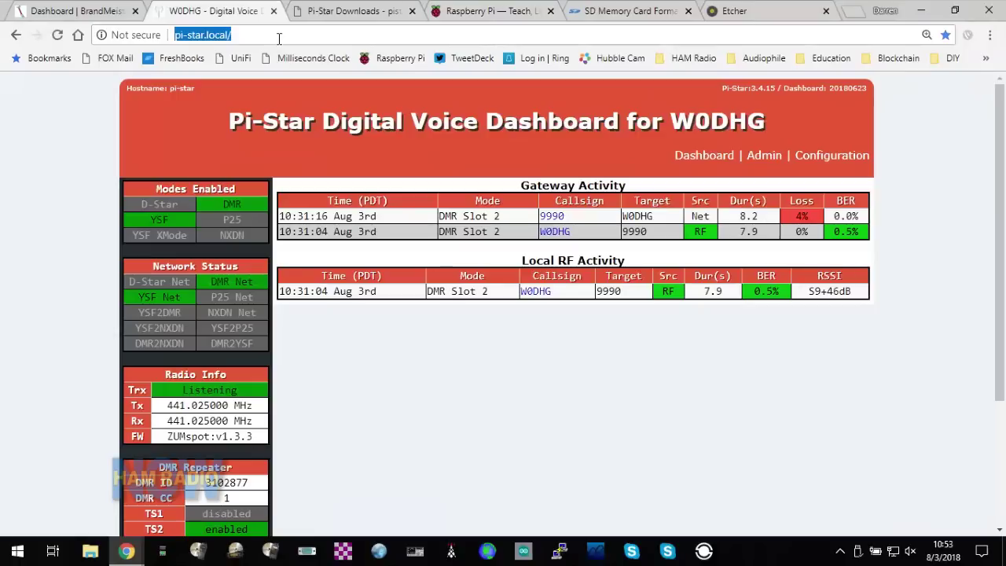
- Reload pi-star.local so the Gateway Activity and Local RF Activity tables clear
key("Return")
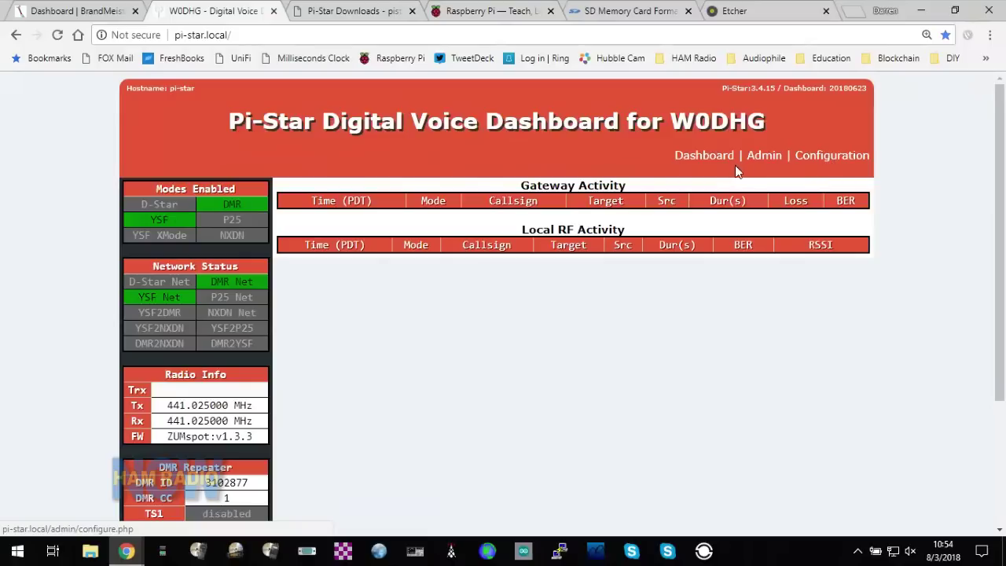
- Open Configuration from the dashboard and sign in with the admin username and password
left_click(820, 156)
left_click(560, 203)
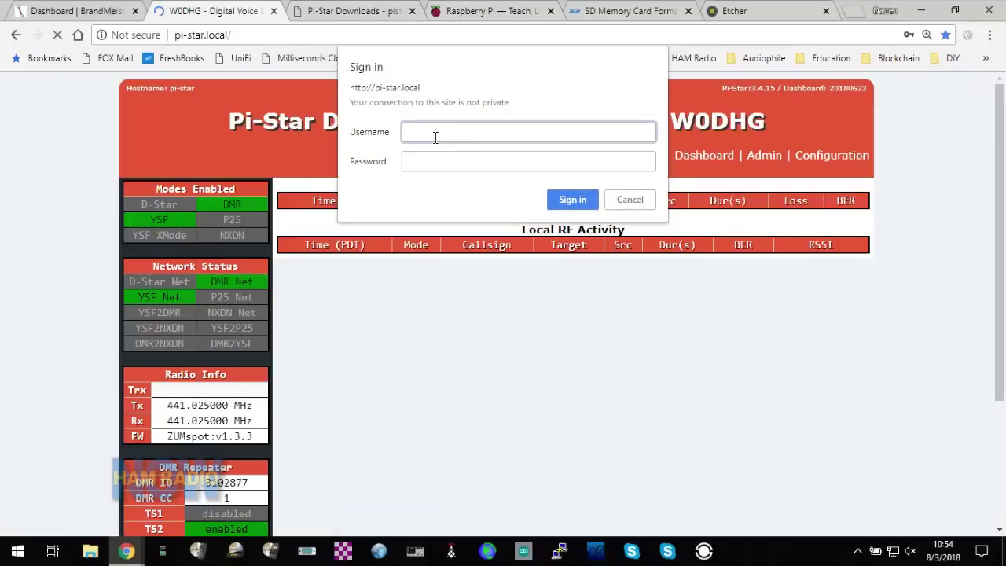
type("pi-star")
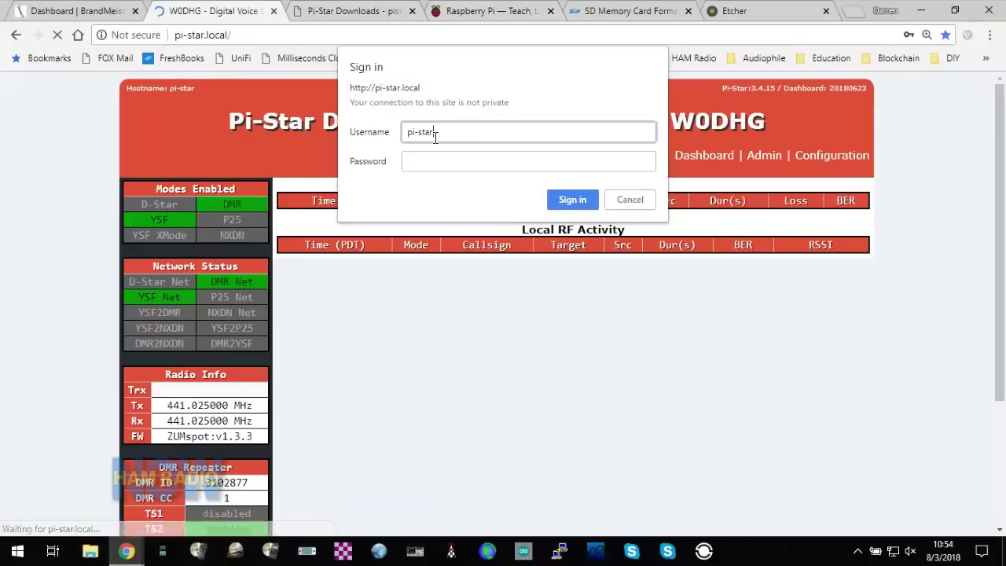
key("Tab")
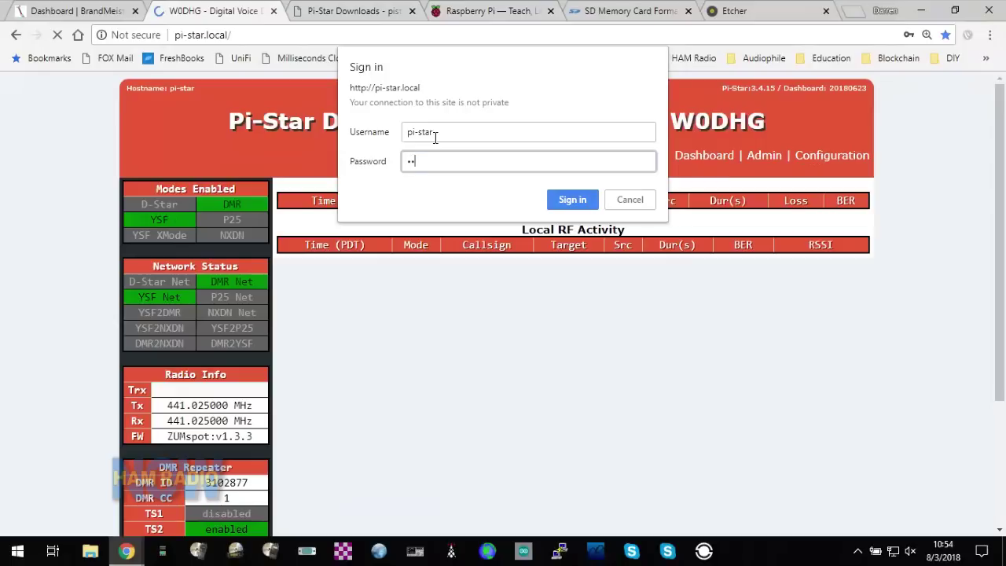
type("berry")
key("Return")
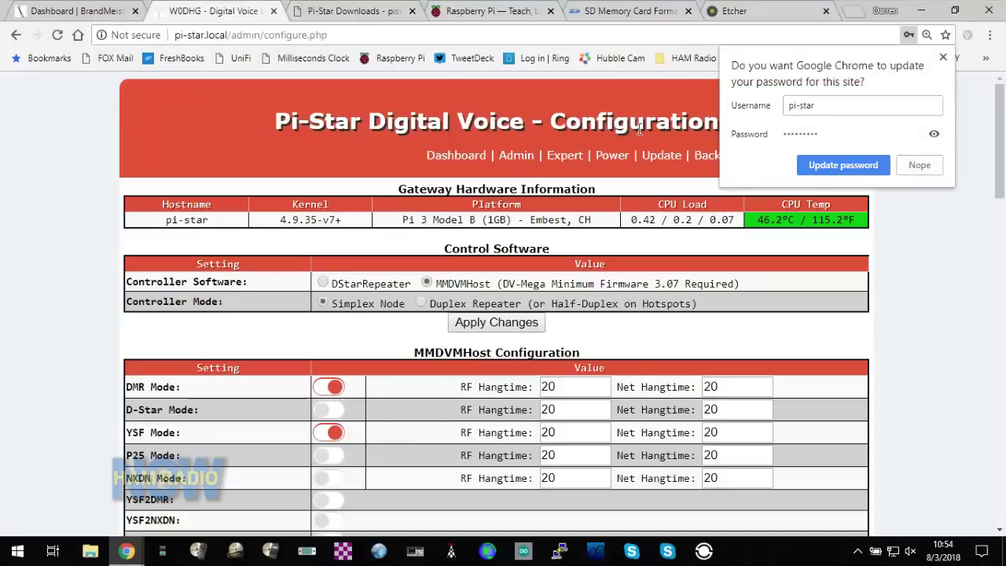
- Dismiss Chrome's password-update prompt and check the DMR Mode toggle
left_click(944, 58)
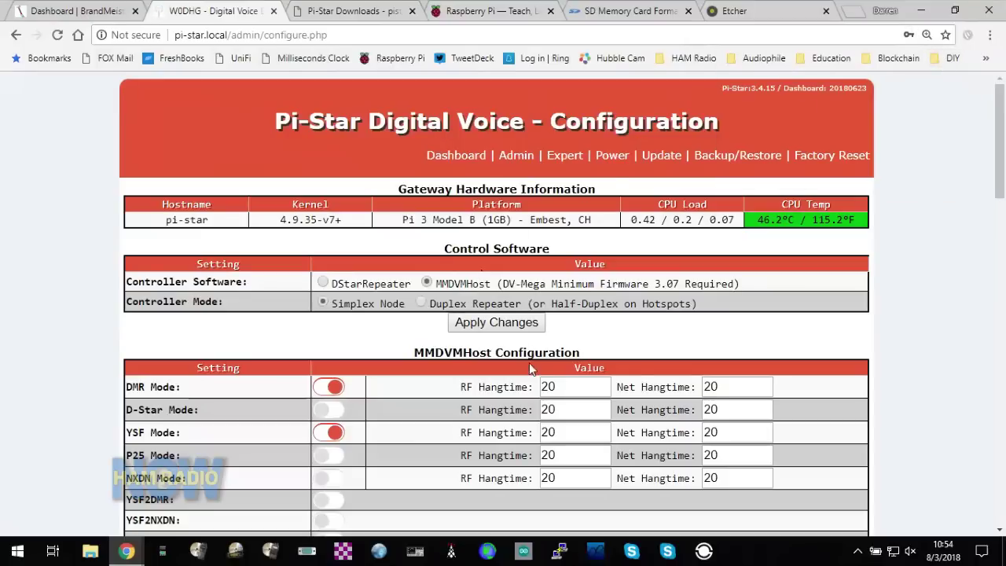
scroll(526, 386, "down", 2)
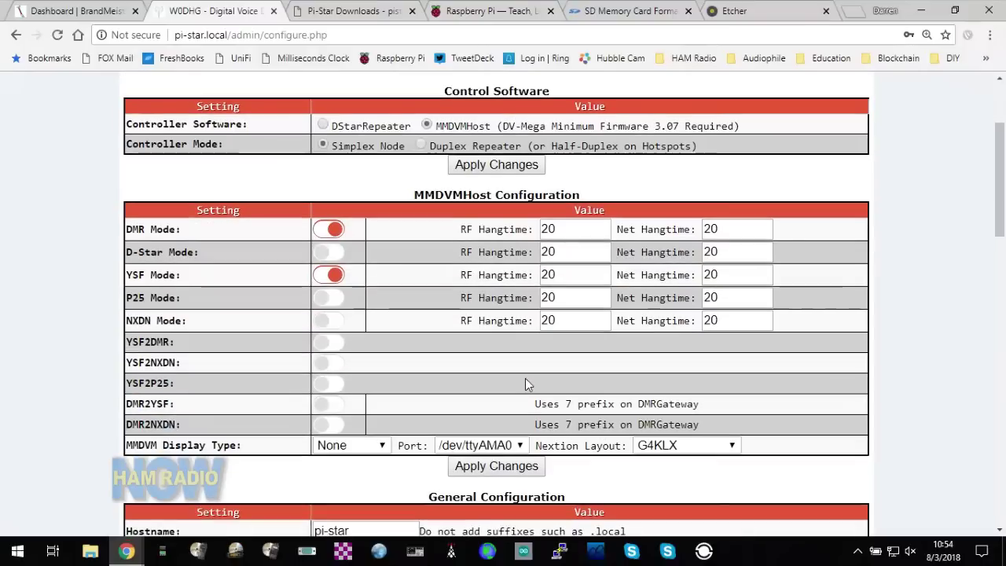
scroll(525, 379, "down", 1)
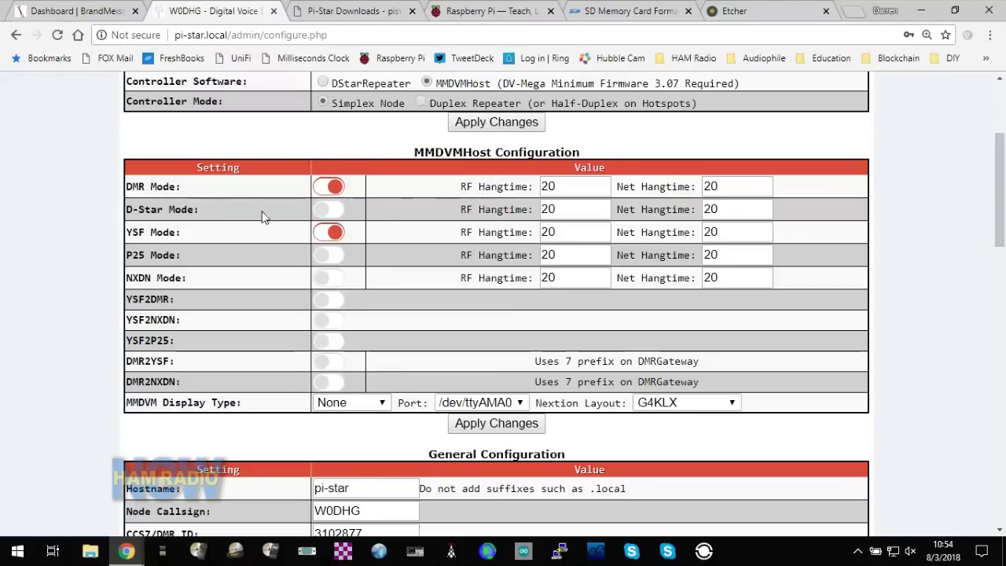
left_click(334, 187)
- Review MMDVMHost and General Configuration: Simplex Node, 441.025.000 MHz, ZumSpot modem
scroll(331, 283, "down", 1)
scroll(331, 283, "down", 1)
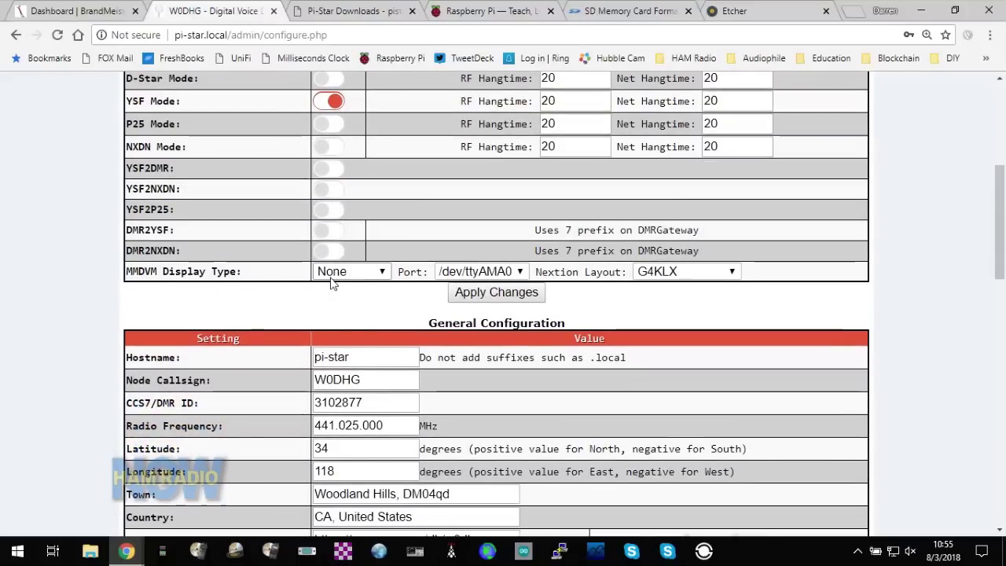
scroll(331, 283, "up", 2)
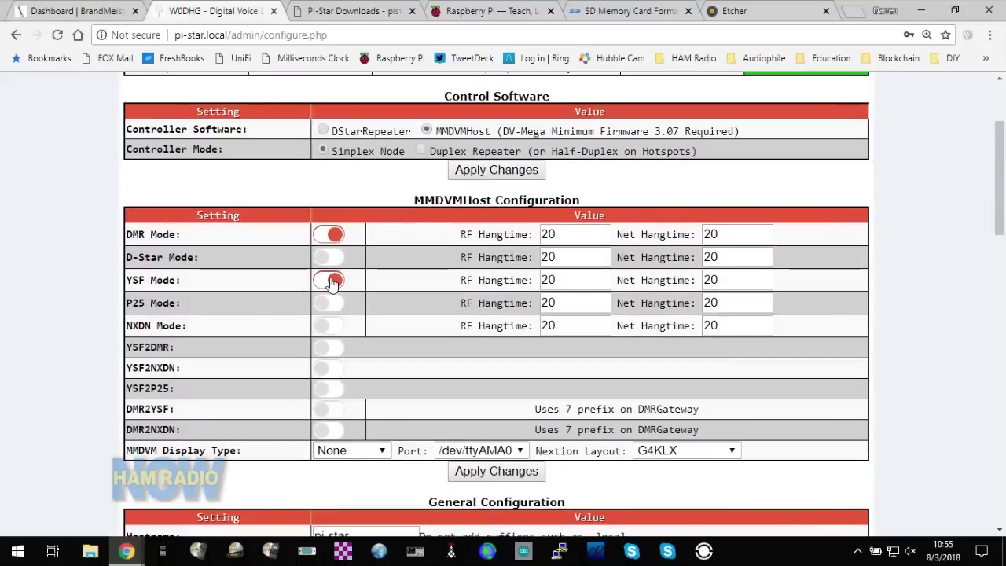
scroll(333, 283, "up", 2)
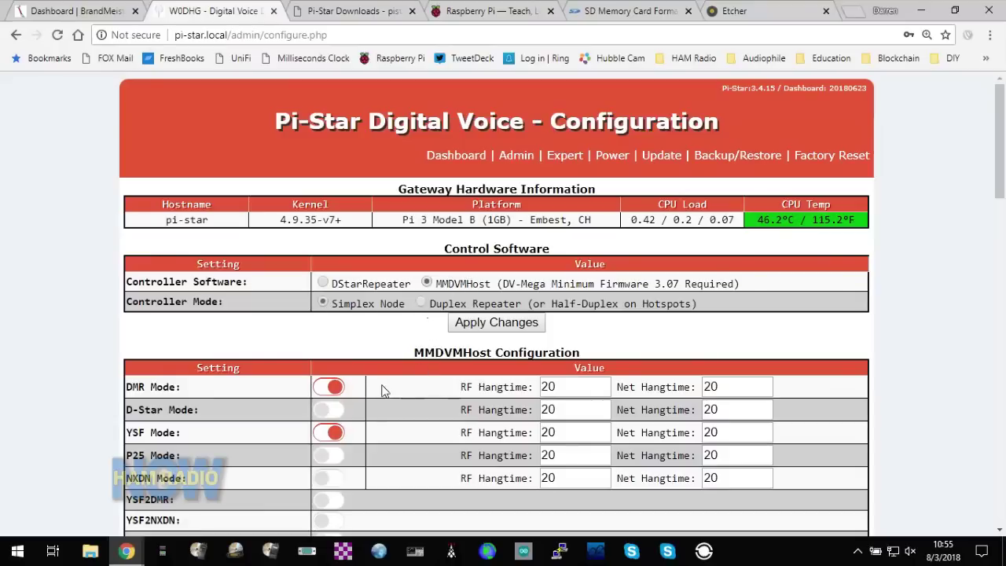
scroll(371, 393, "down", 1)
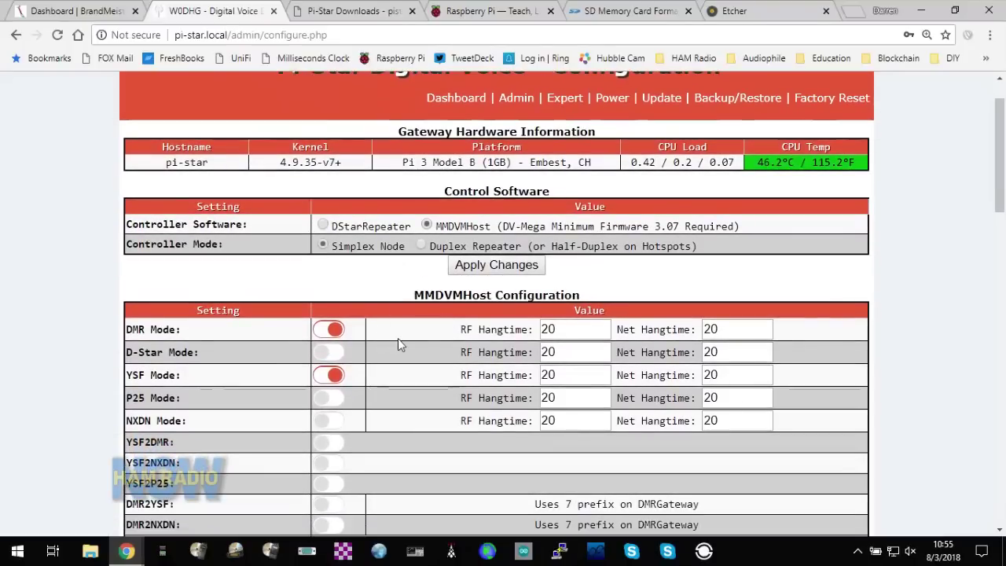
scroll(397, 338, "down", 1)
scroll(400, 344, "down", 1)
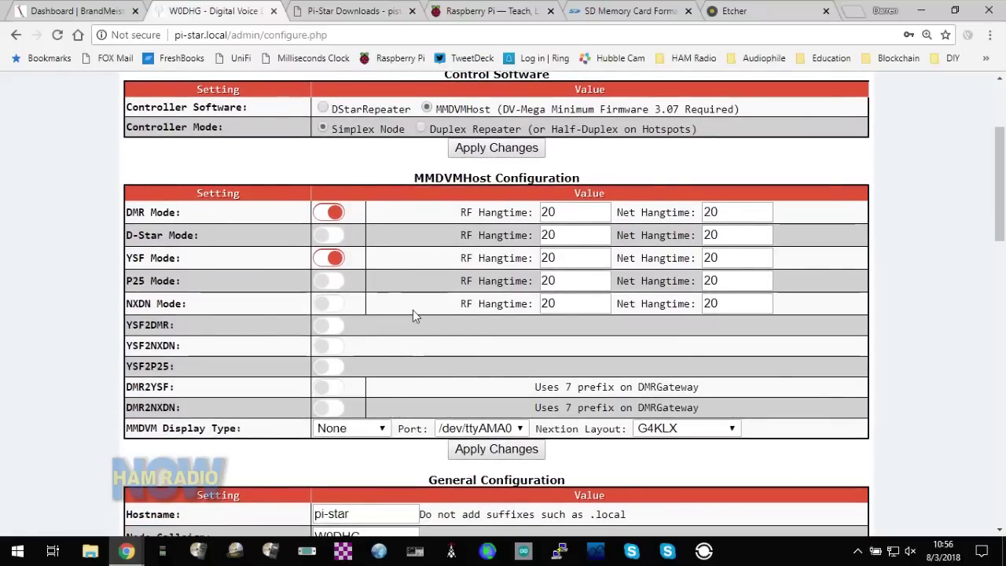
scroll(414, 314, "down", 3)
scroll(413, 314, "down", 5)
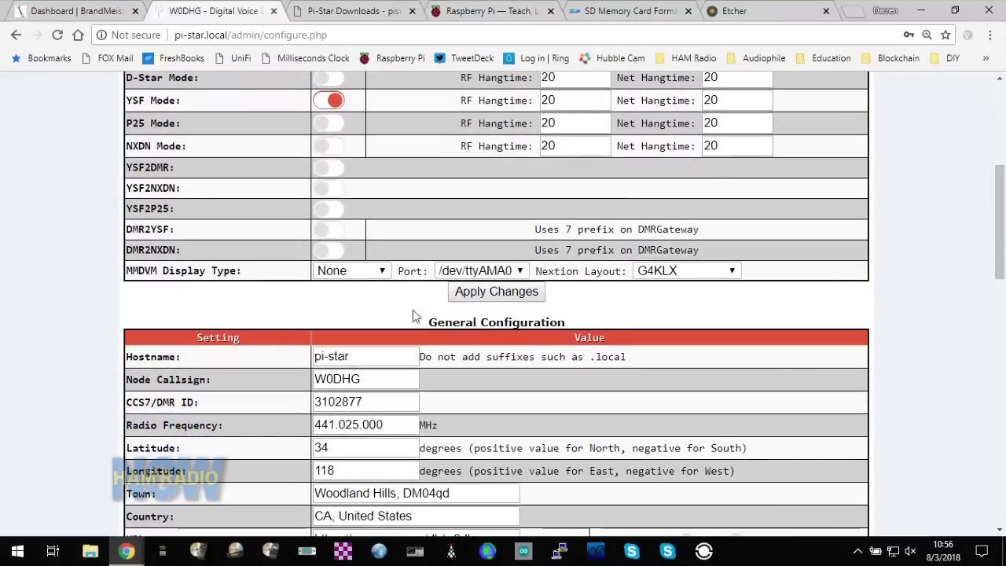
scroll(414, 310, "down", 2)
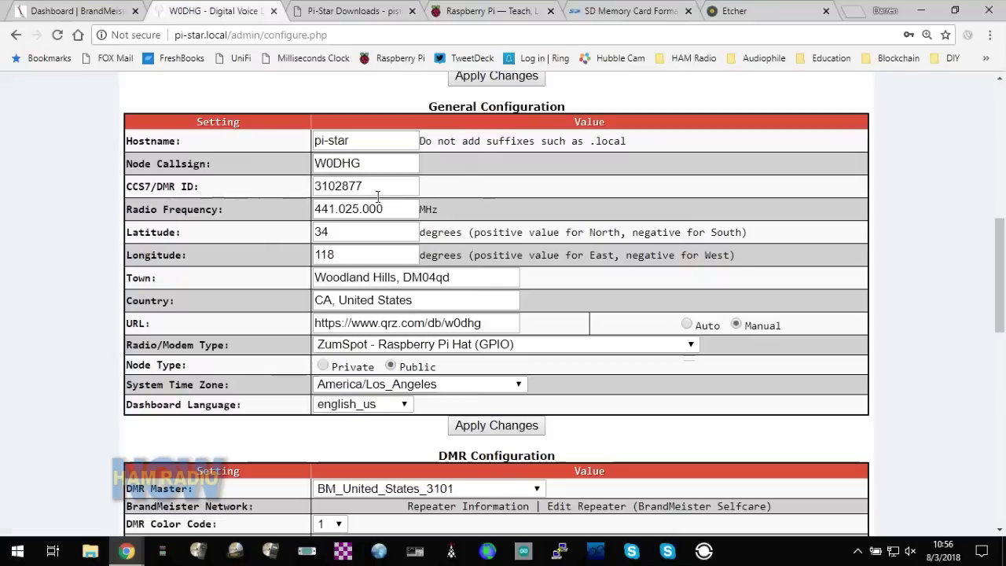
scroll(367, 195, "up", 5)
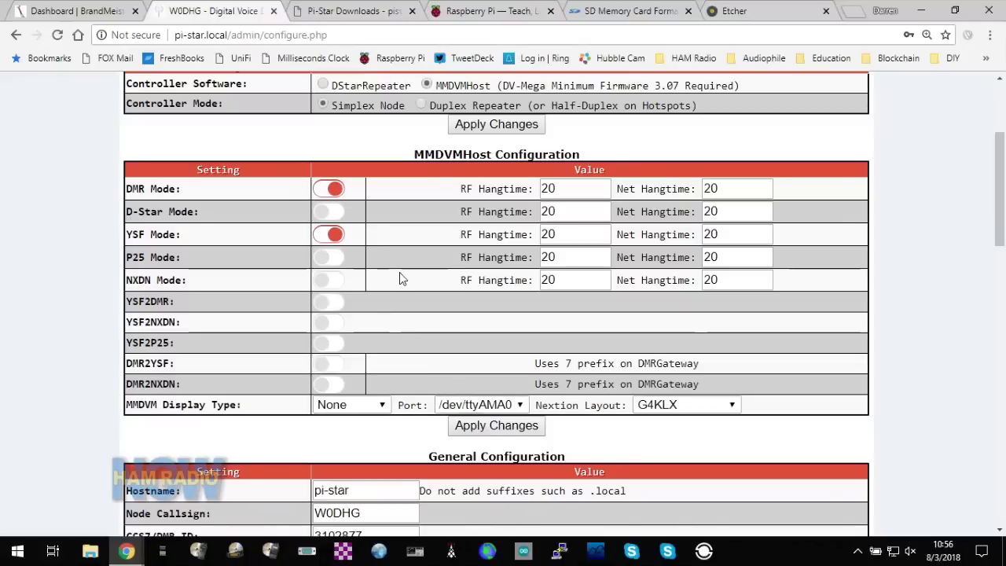
scroll(399, 273, "down", 4)
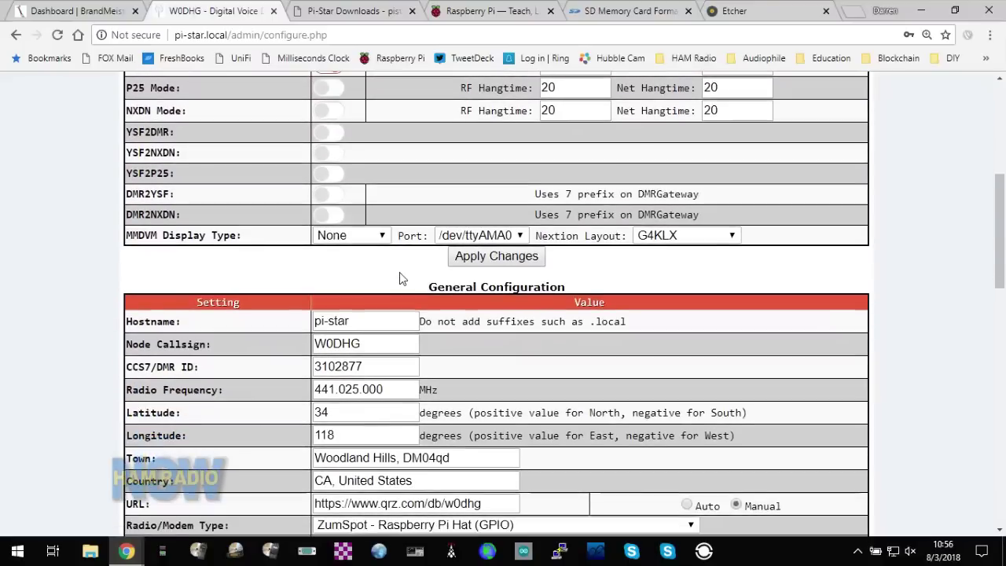
scroll(399, 272, "down", 2)
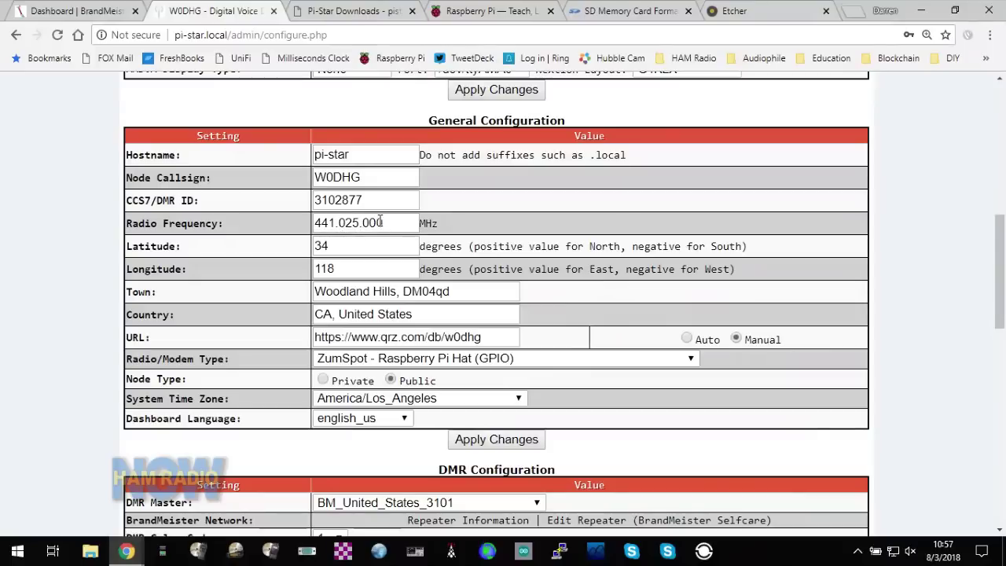
scroll(381, 222, "down", 1)
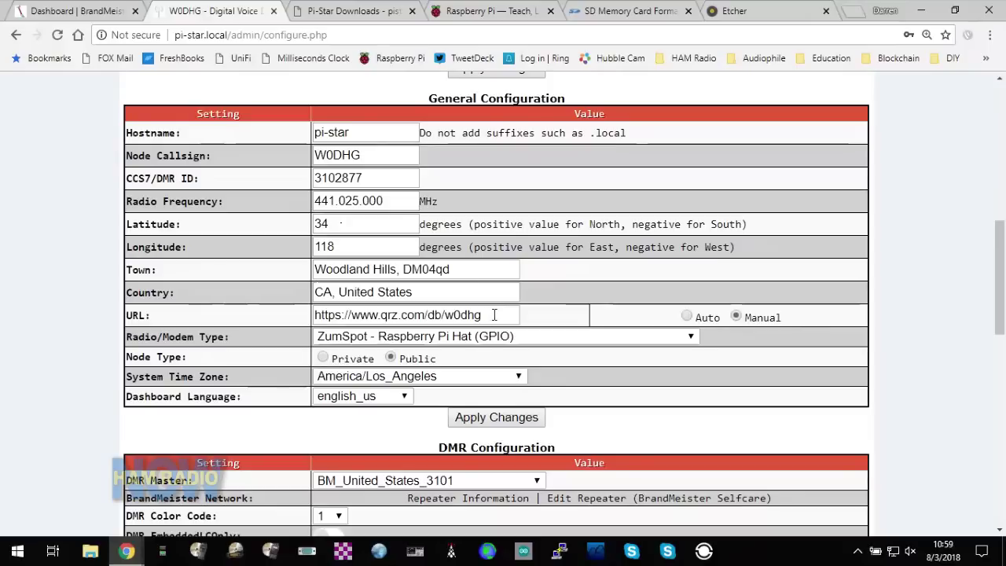
left_click(344, 344)
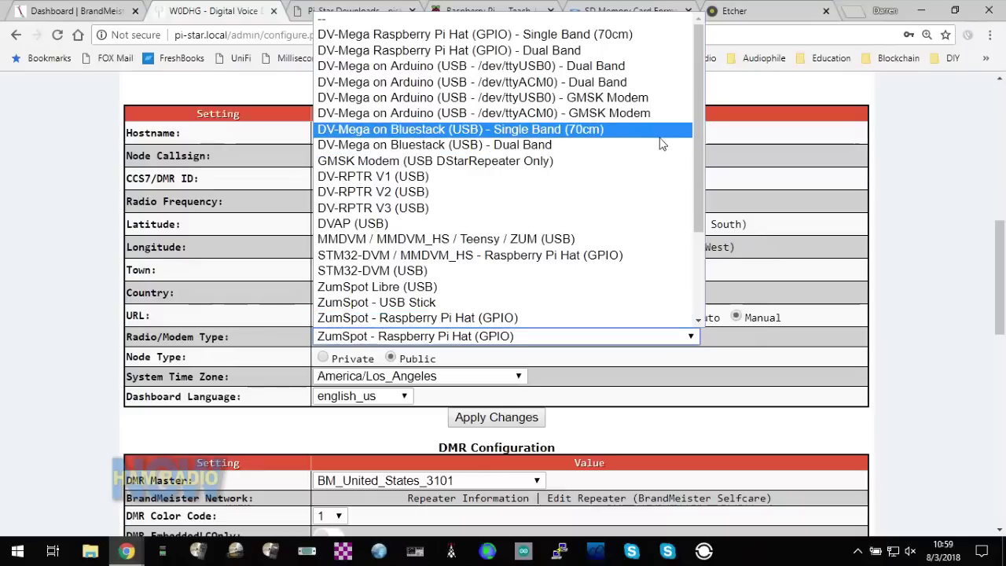
left_click_drag(702, 114, 694, 62)
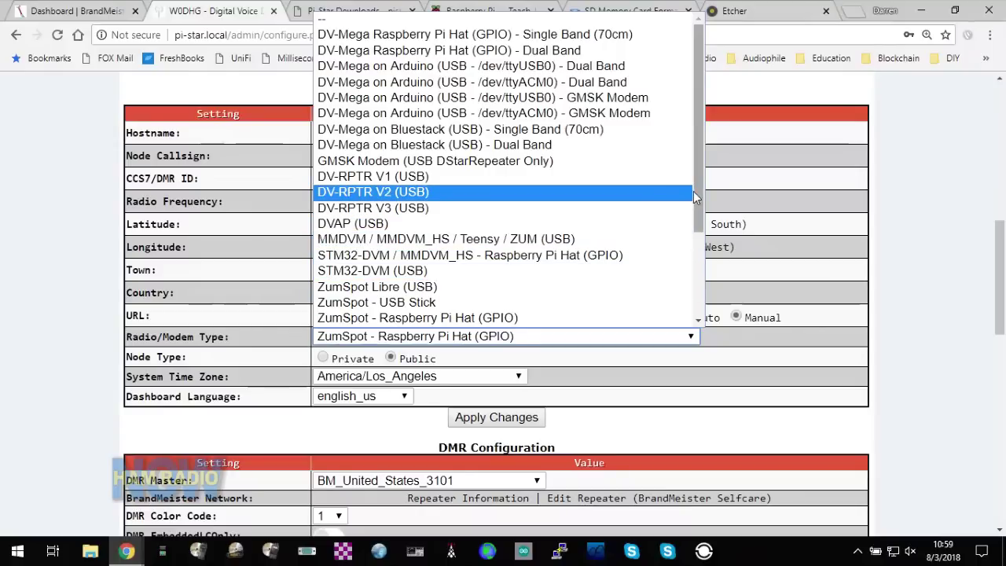
left_click_drag(695, 191, 702, 294)
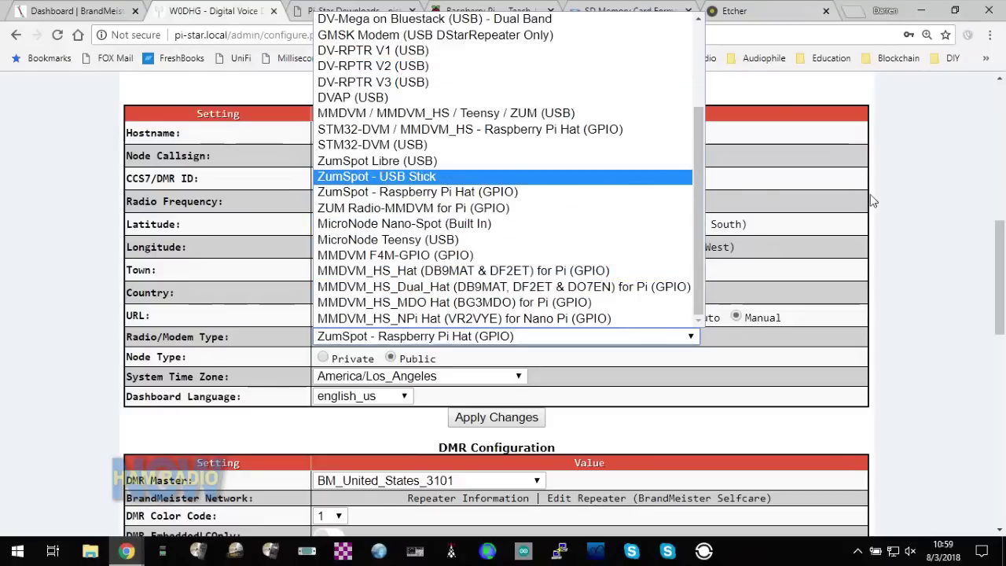
left_click(948, 202)
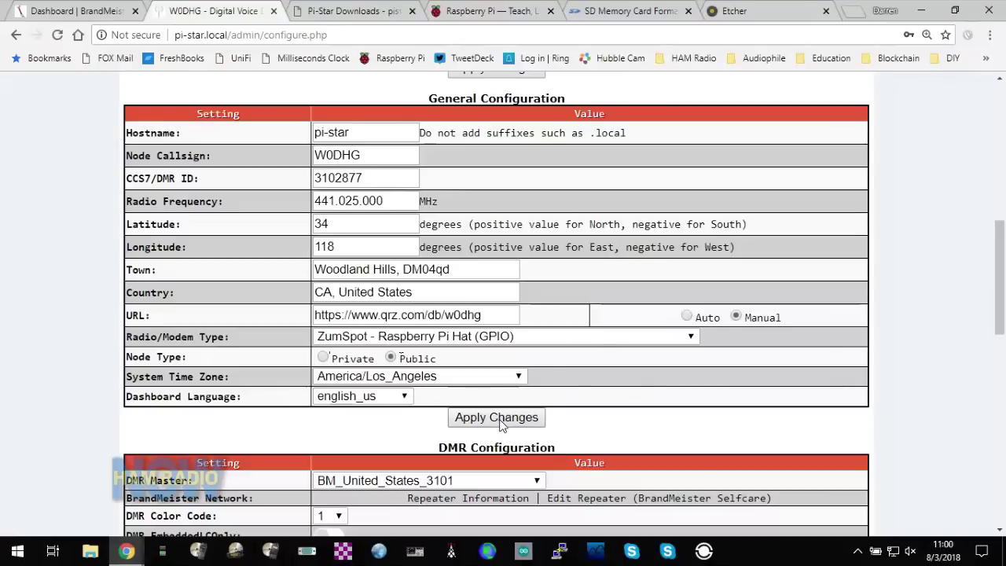
- Keep BM_United_States_3101 as the DMR master and set the DMR Color Code to 1
scroll(501, 423, "down", 2)
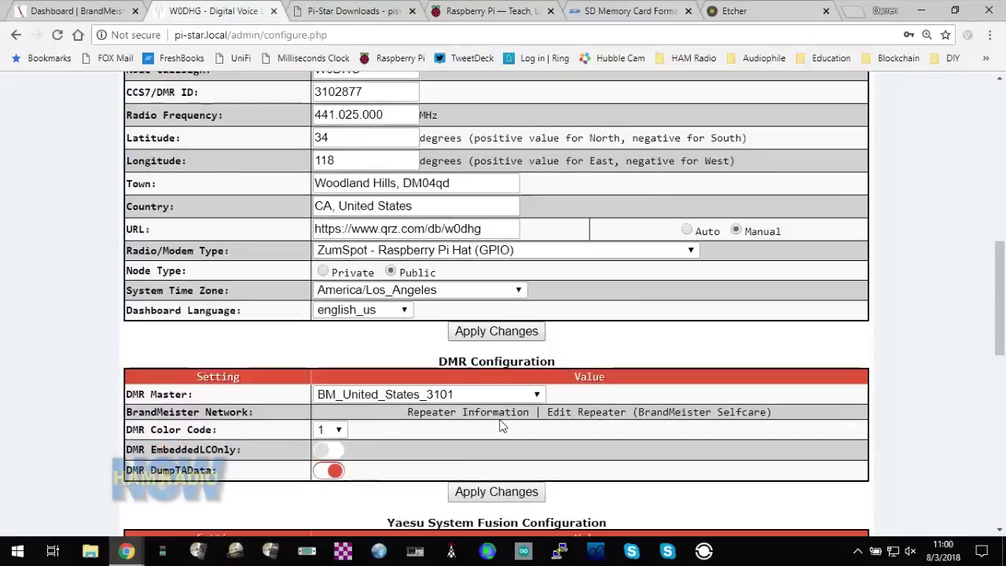
scroll(501, 425, "down", 1)
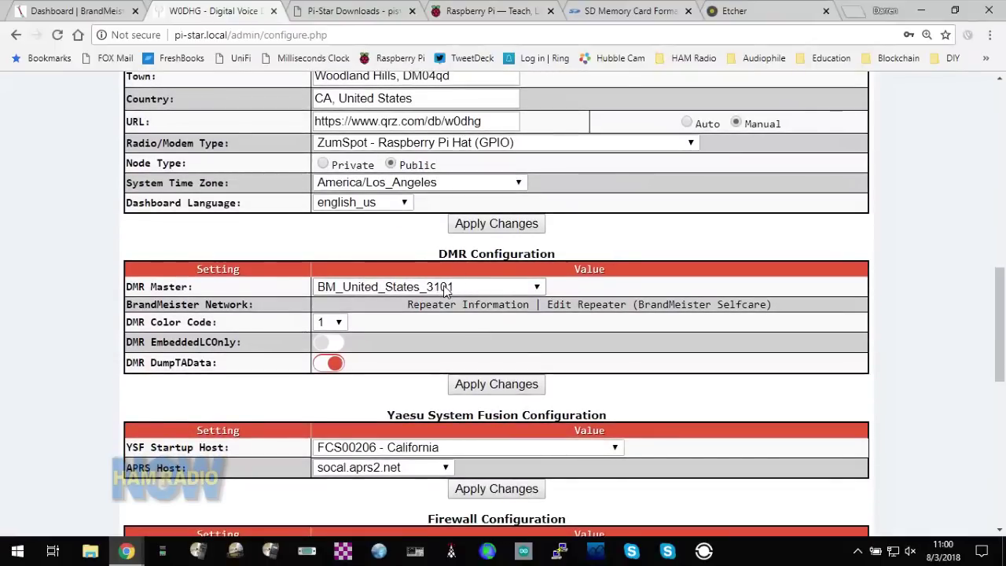
left_click(544, 289)
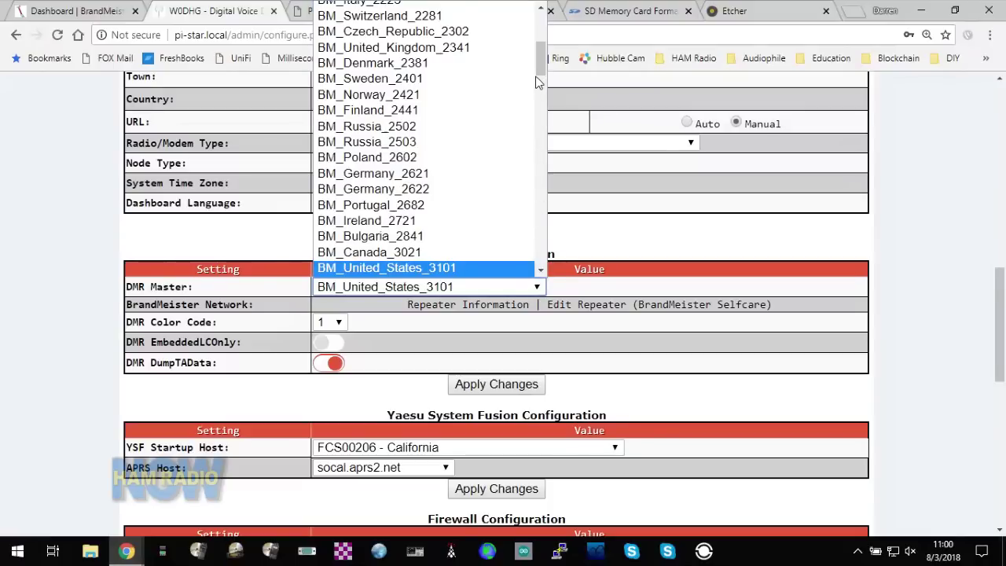
left_click_drag(541, 64, 542, 90)
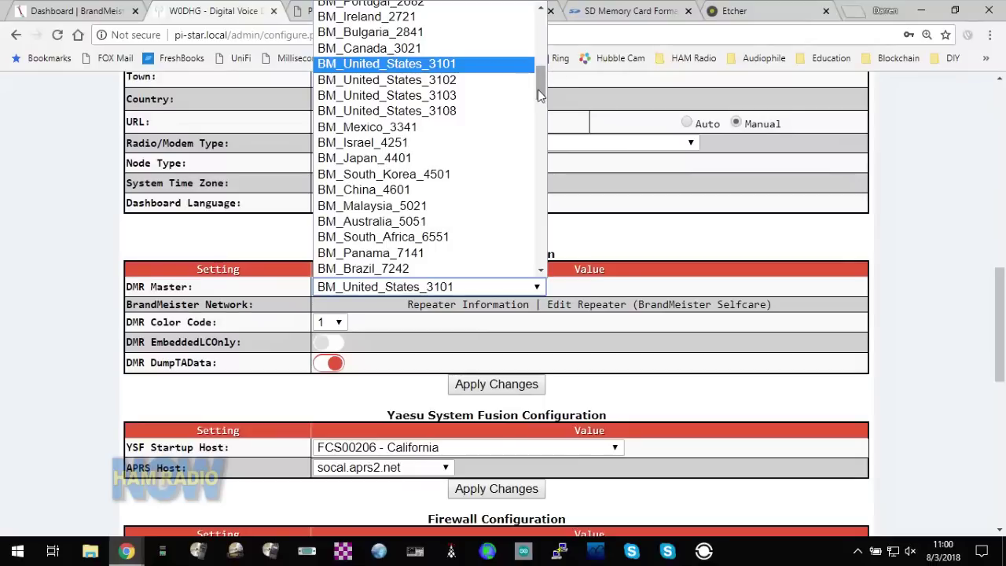
left_click_drag(540, 95, 540, 28)
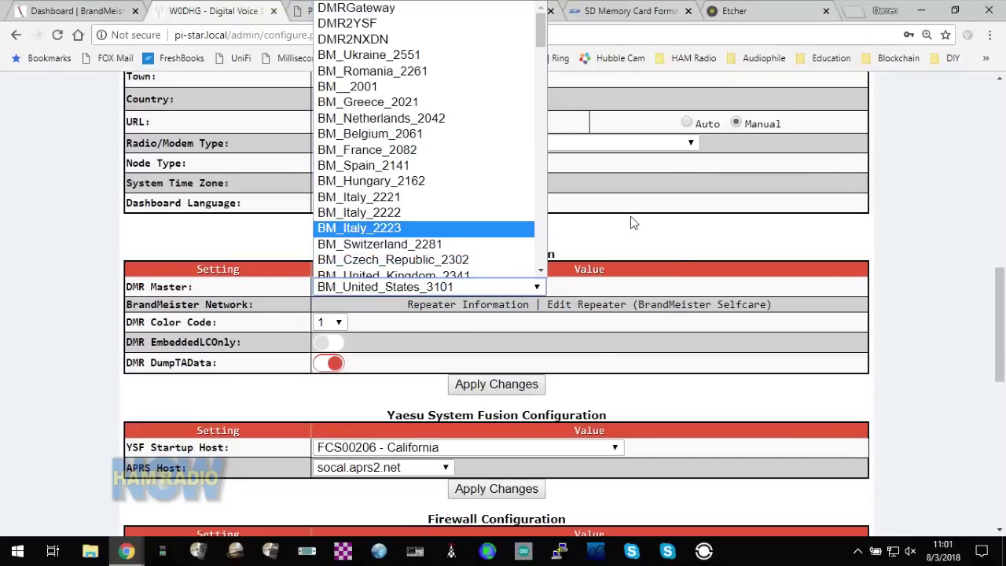
left_click(640, 246)
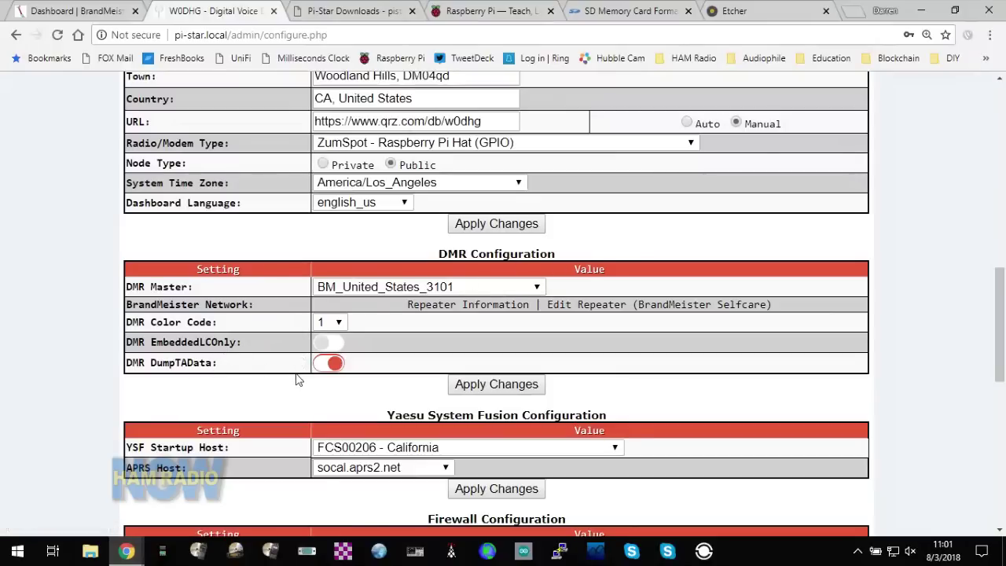
left_click(339, 323)
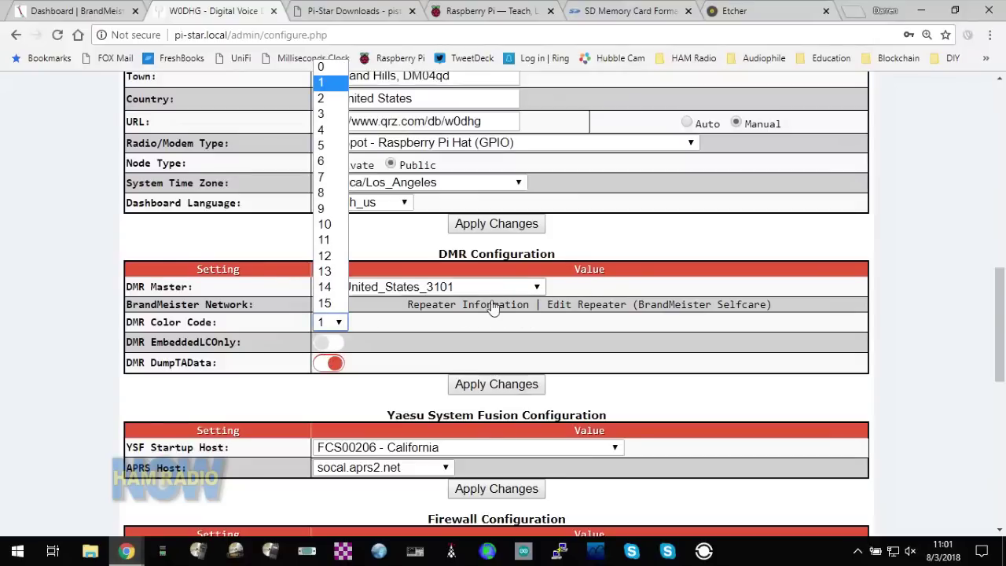
left_click(636, 247)
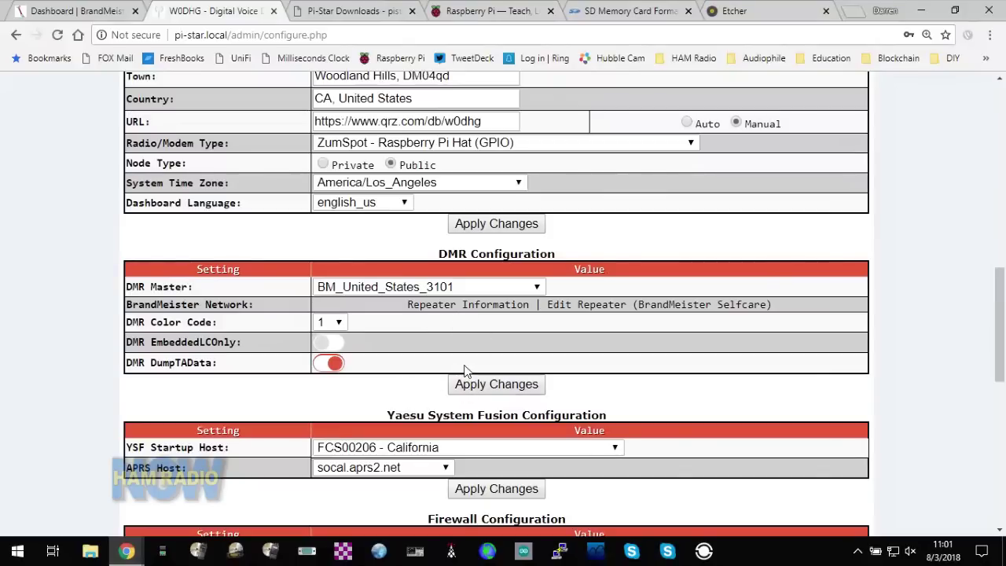
scroll(464, 371, "down", 3)
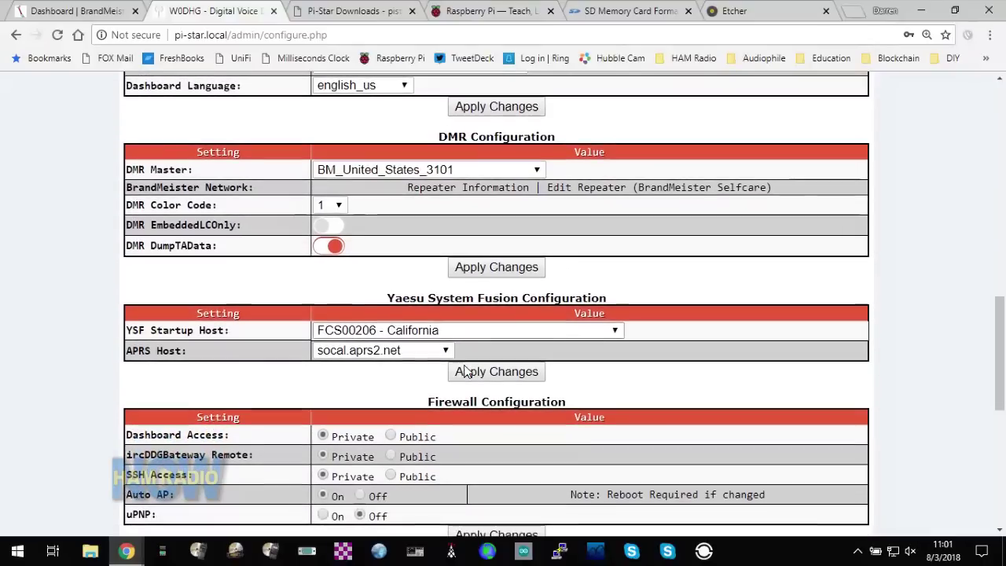
scroll(464, 371, "down", 1)
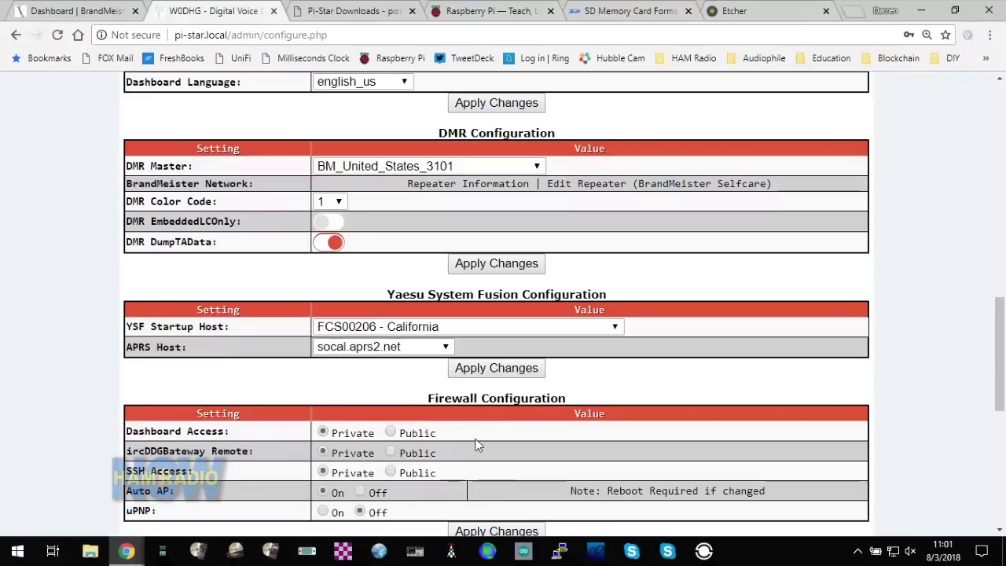
scroll(500, 445, "down", 2)
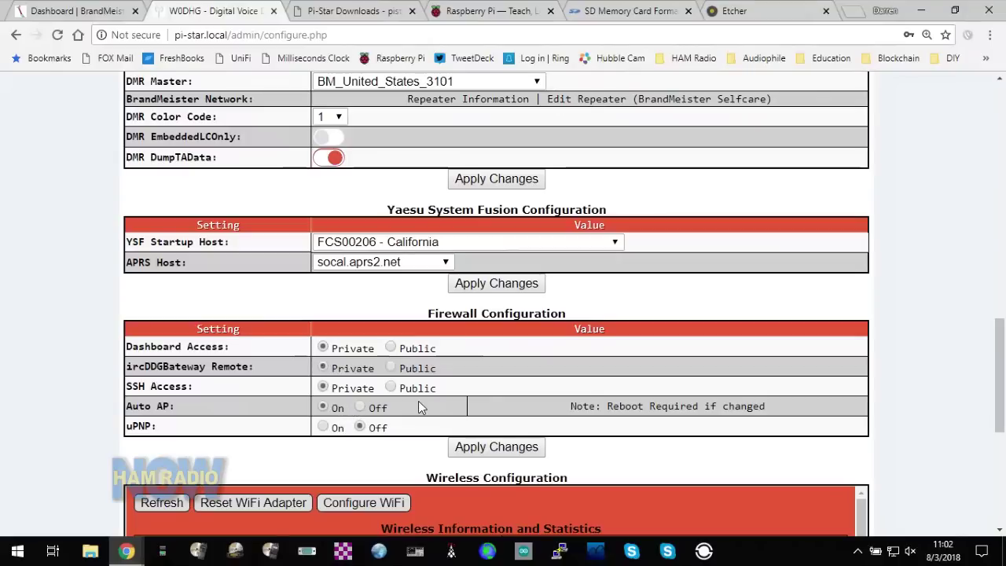
scroll(353, 408, "down", 1)
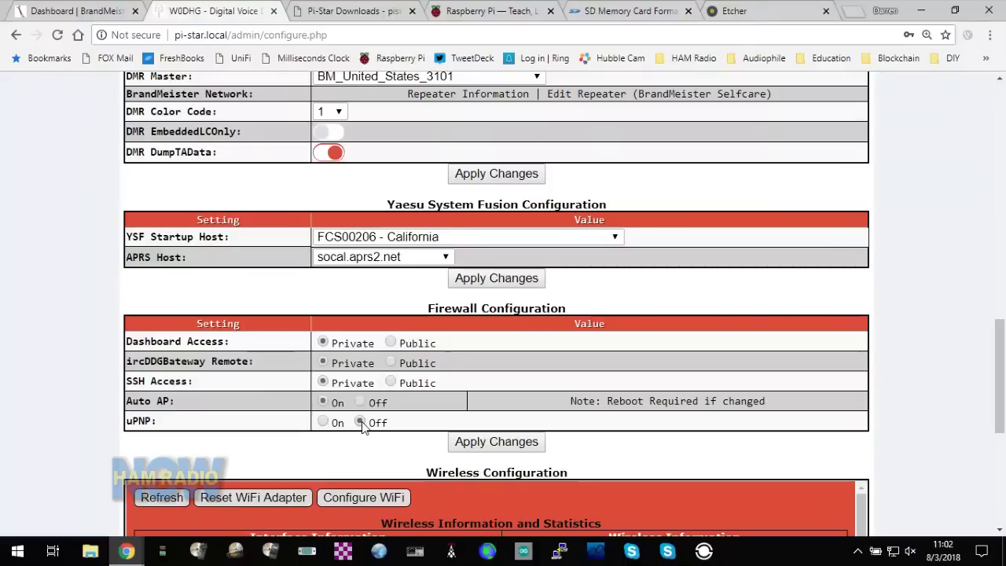
scroll(362, 421, "down", 1)
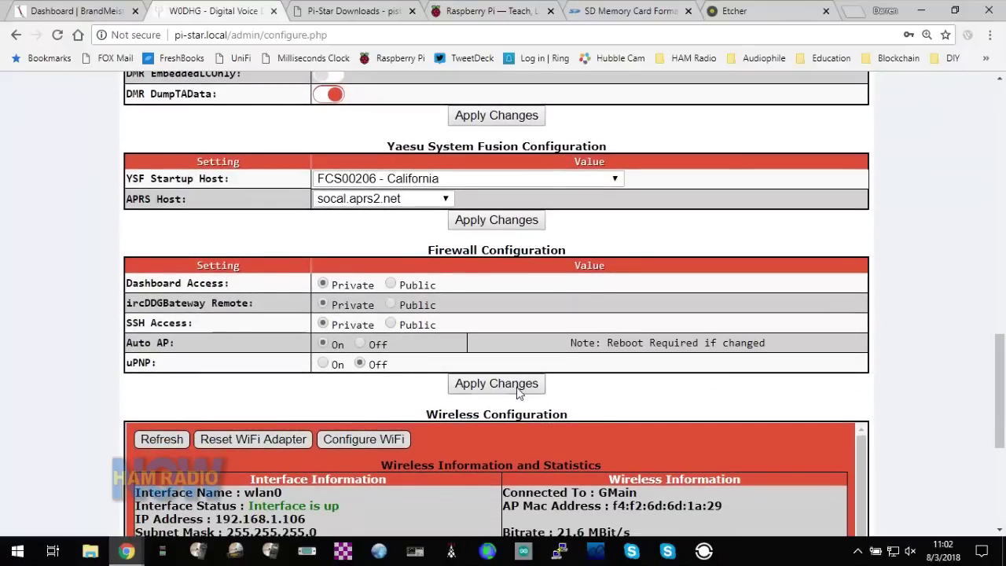
scroll(481, 462, "down", 1)
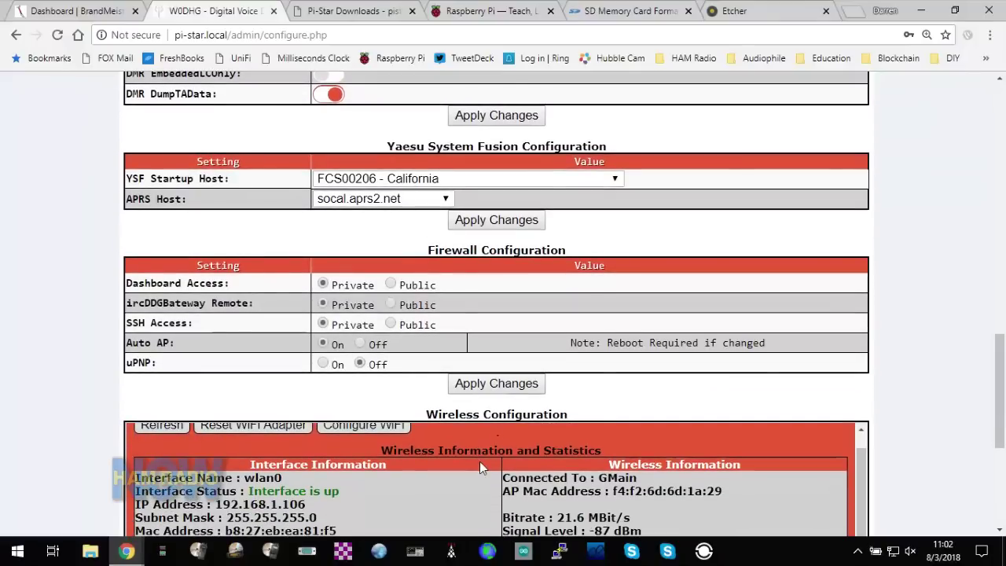
scroll(619, 357, "down", 3)
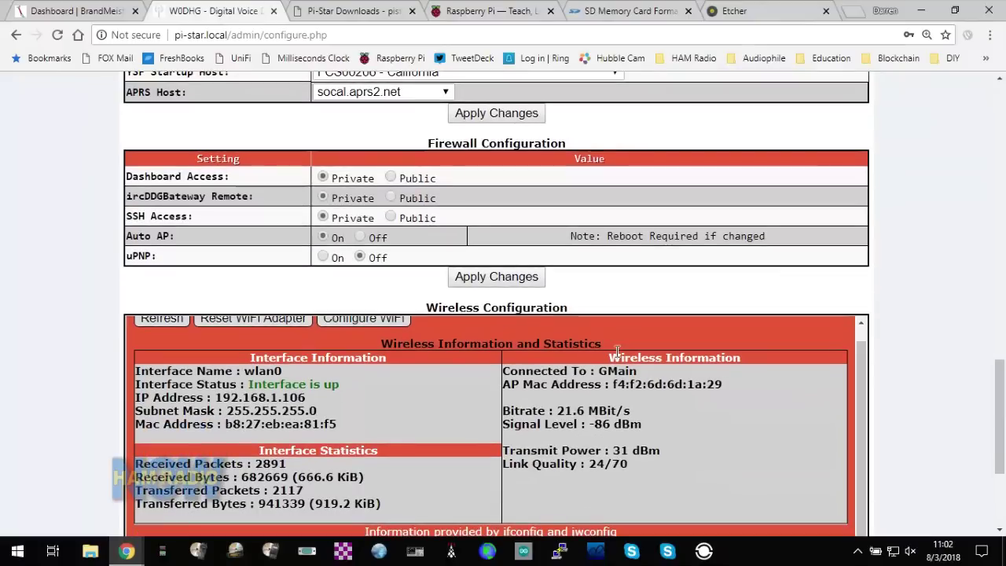
scroll(664, 229, "down", 2)
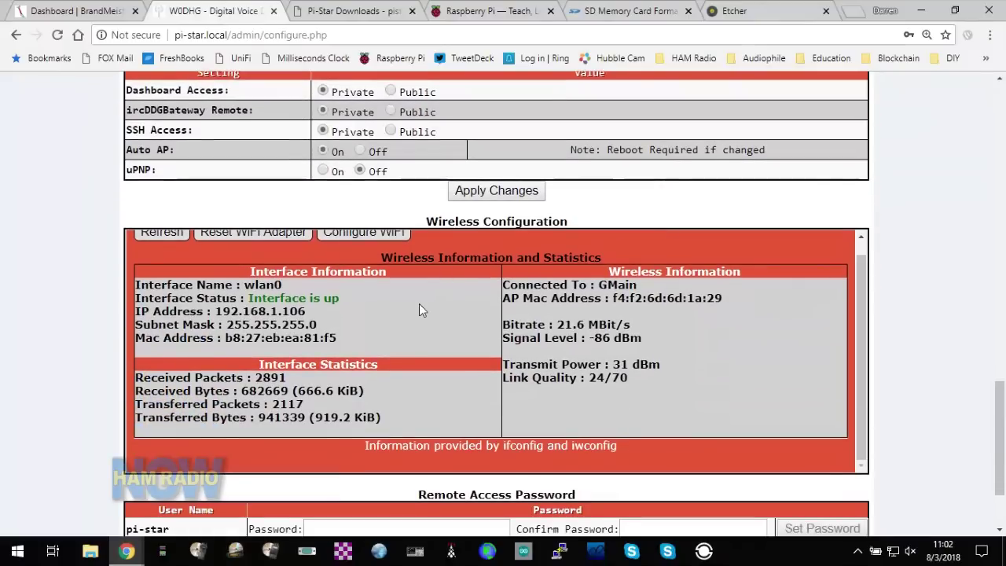
scroll(419, 310, "up", 1)
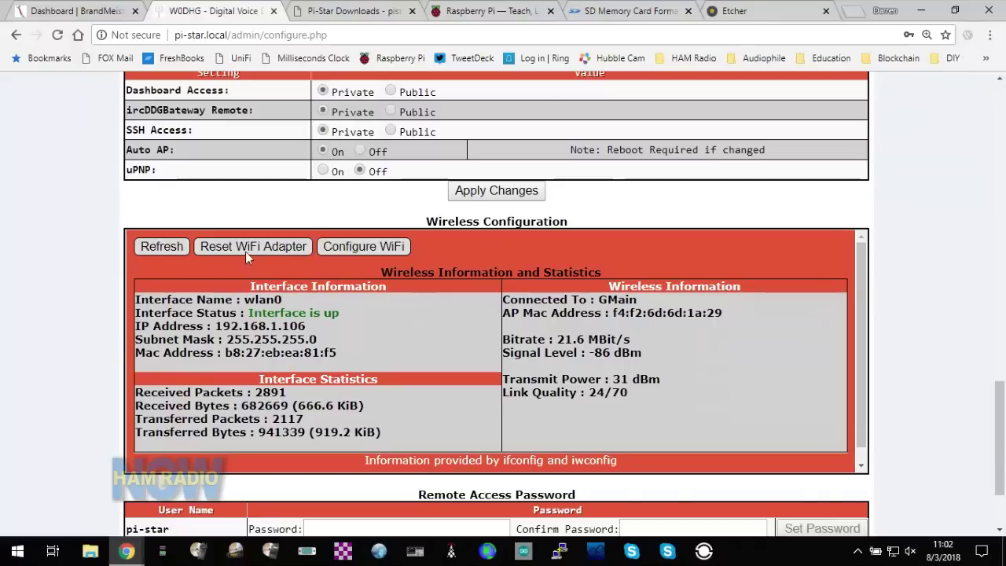
- Open Configure WiFi and run the 10-second Scan for Networks
left_click(343, 247)
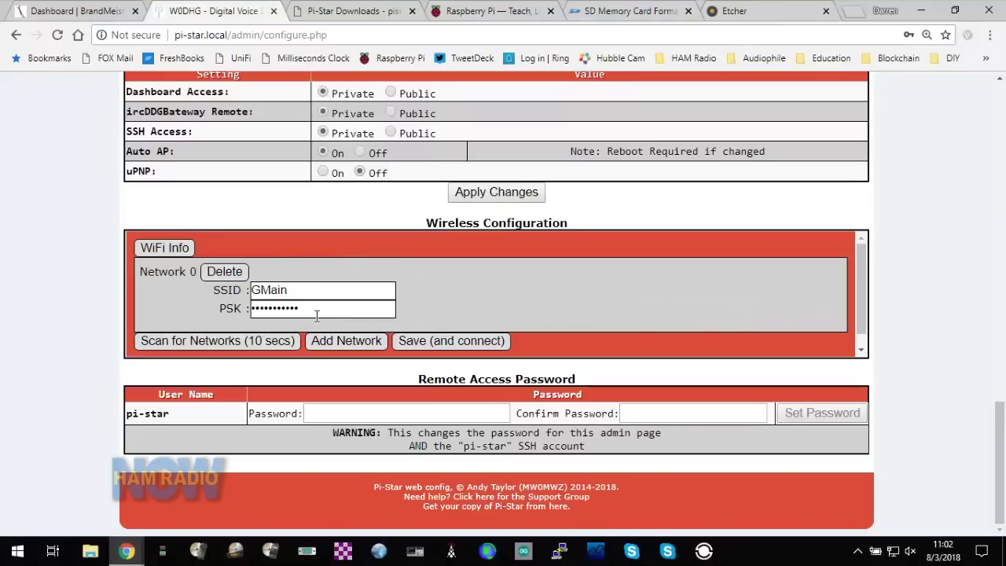
left_click(218, 342)
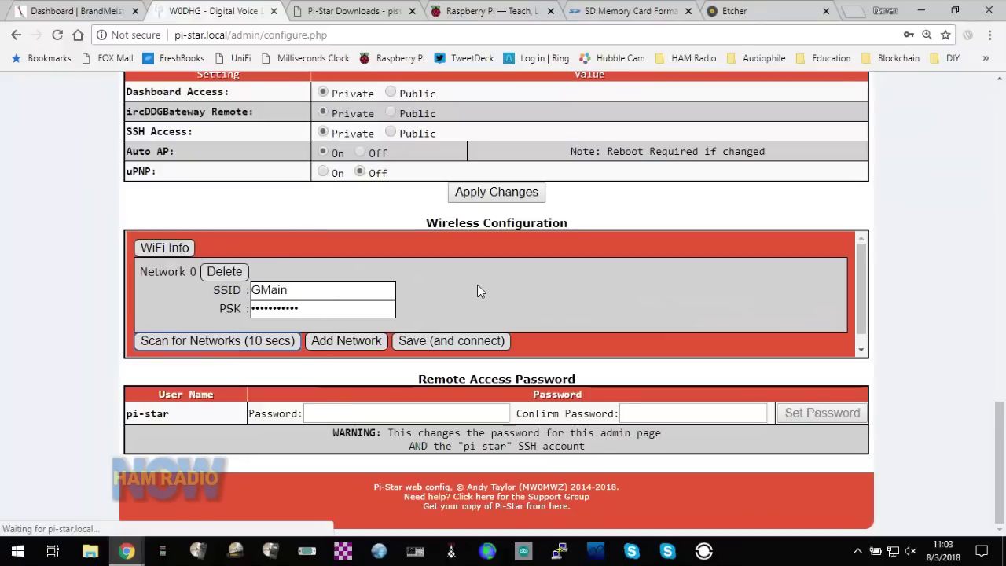
- Select GMain from the found networks to add it as Network 1 with empty PSK
scroll(477, 285, "down", 1)
scroll(477, 285, "up", 1)
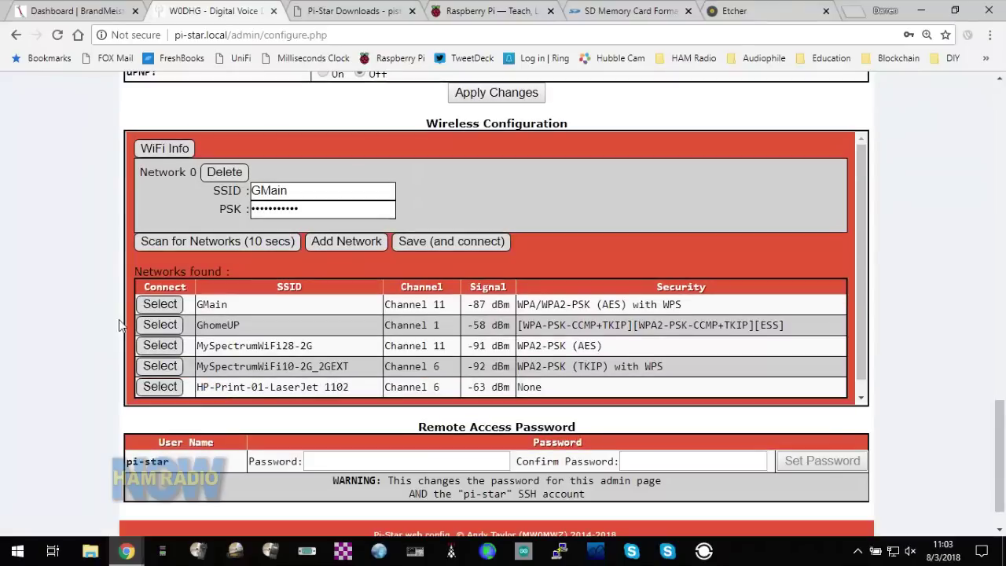
scroll(275, 313, "down", 1)
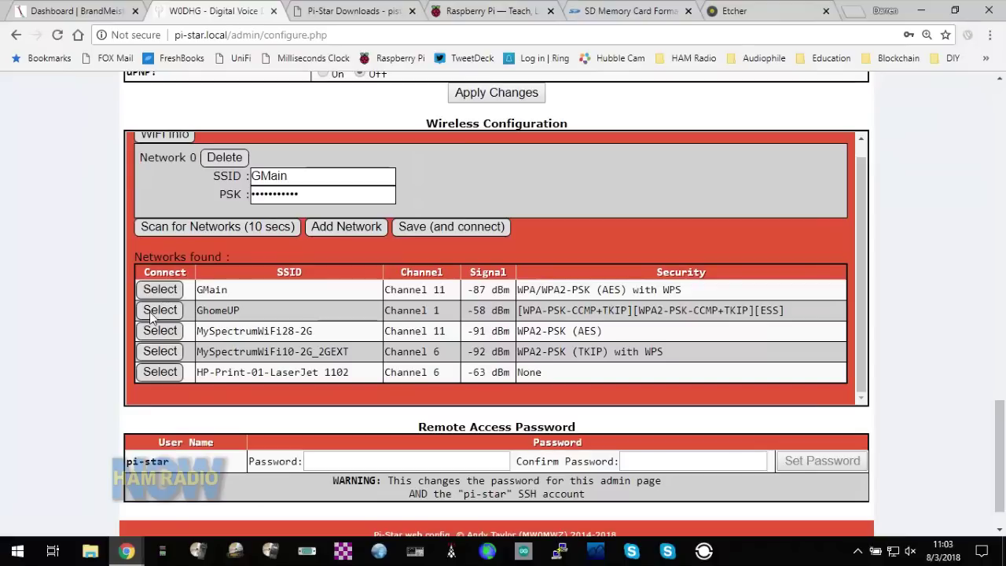
left_click(165, 290)
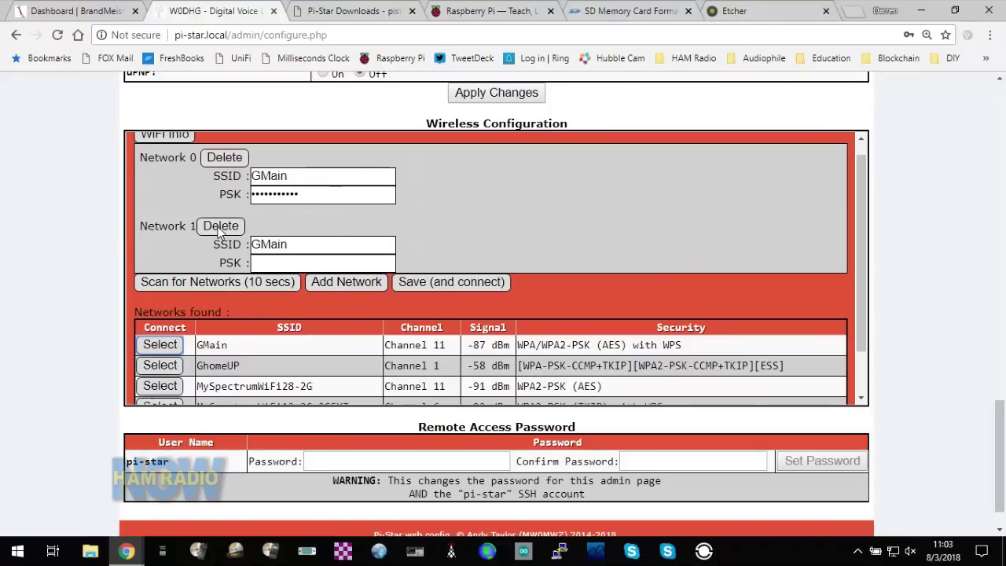
left_click(220, 227)
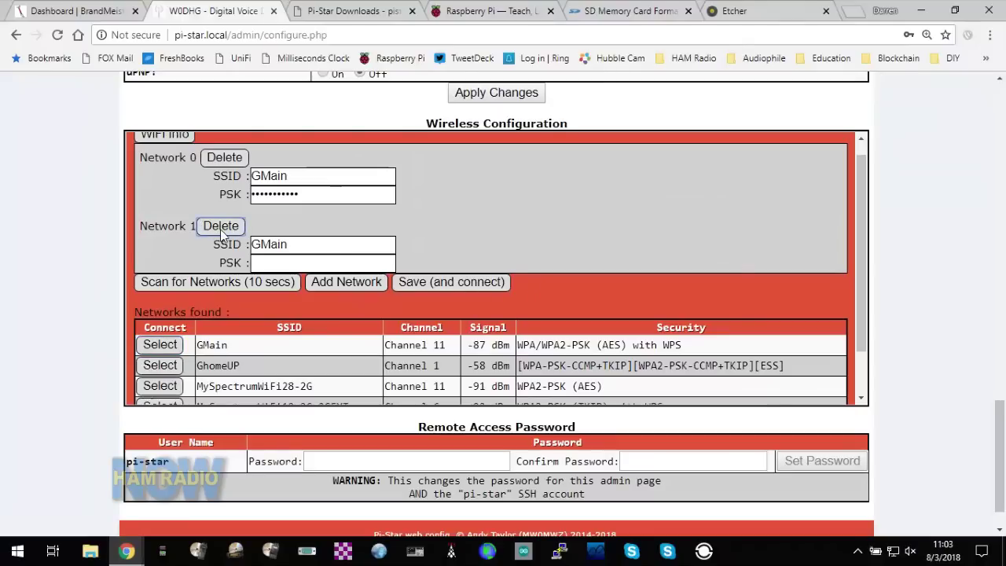
scroll(474, 351, "down", 1)
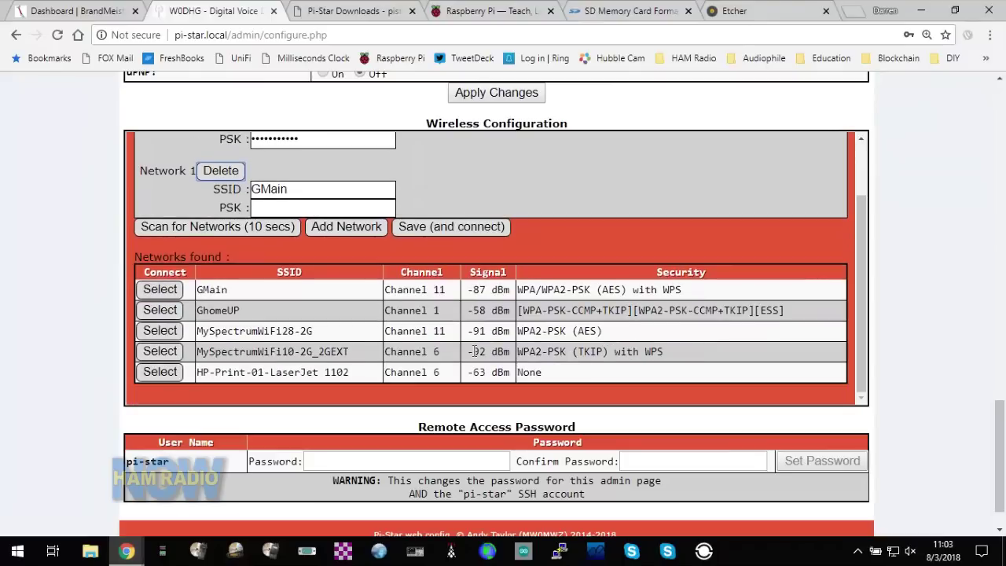
scroll(477, 350, "up", 1)
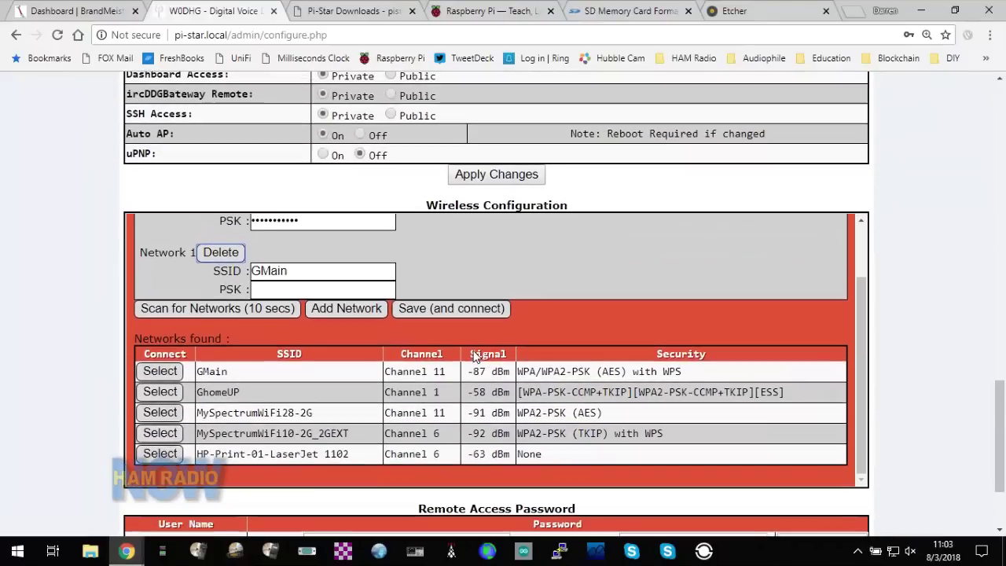
scroll(625, 292, "up", 1)
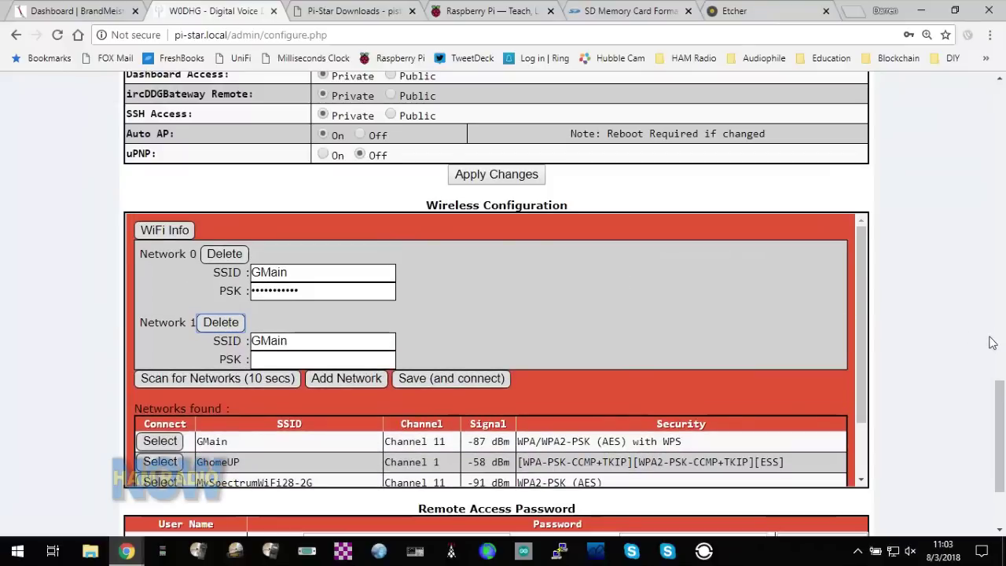
scroll(910, 353, "down", 1)
scroll(909, 353, "down", 1)
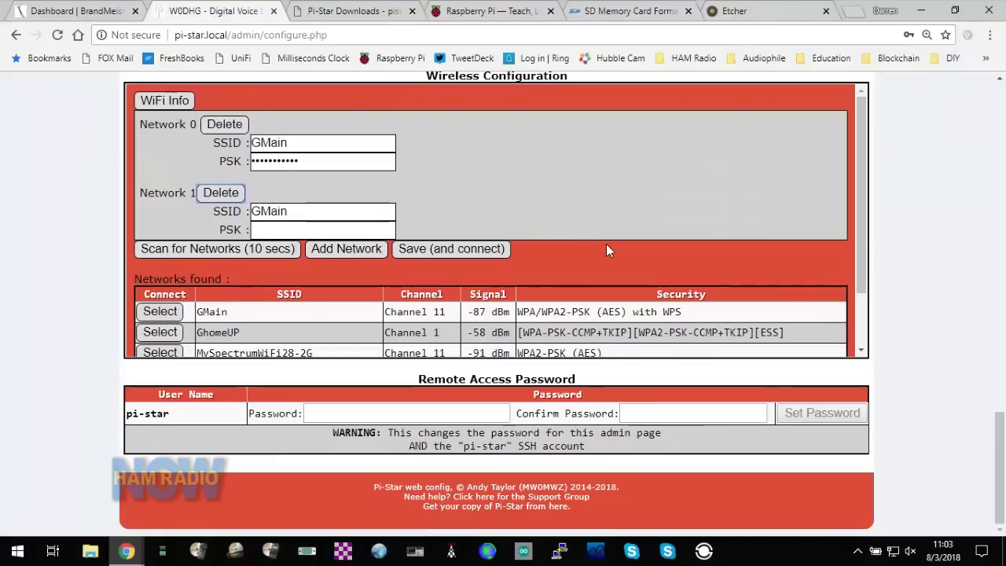
- Return to WiFi Info to review the GMain connection statistics, then scroll back up
left_click(149, 102)
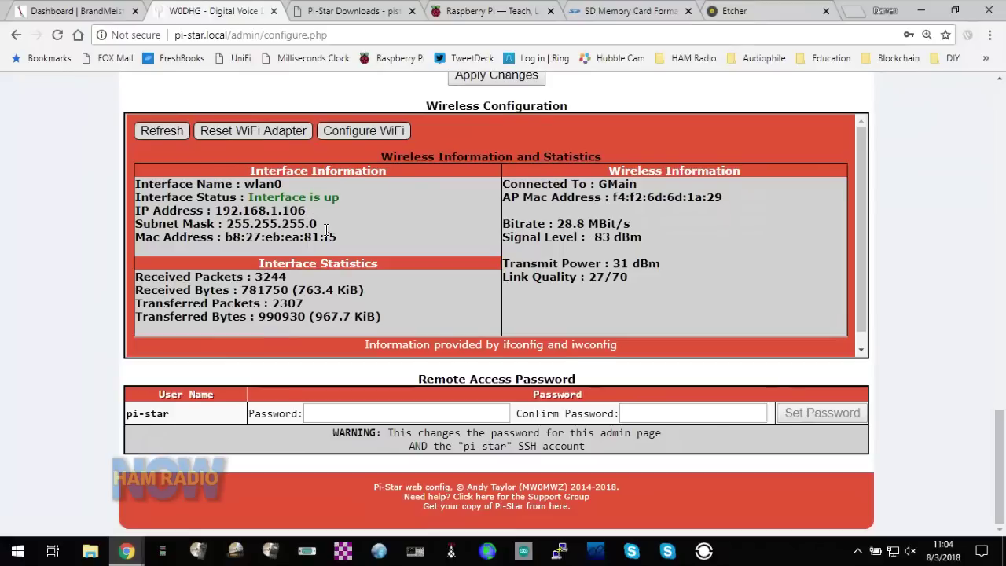
scroll(327, 228, "down", 1)
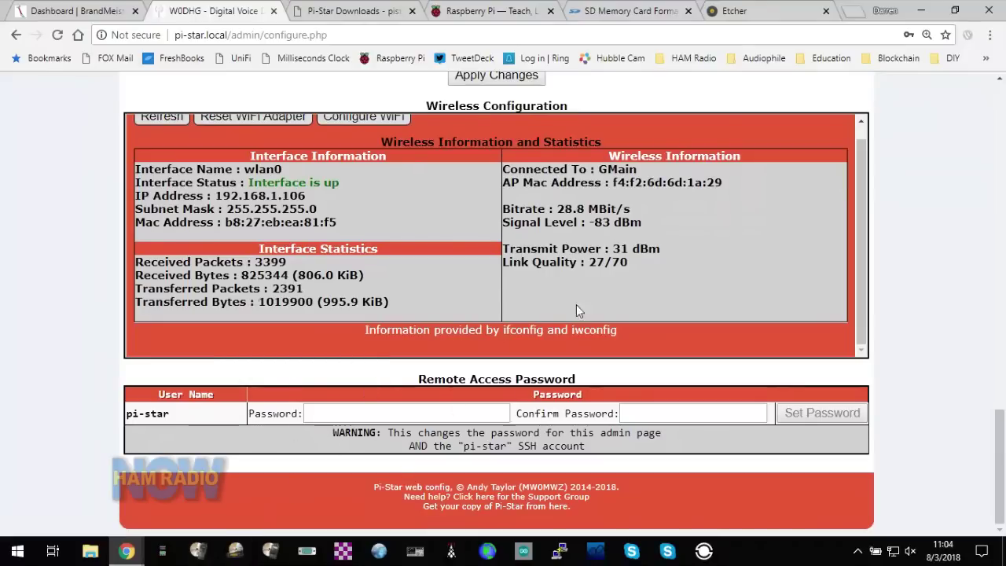
scroll(972, 256, "up", 7)
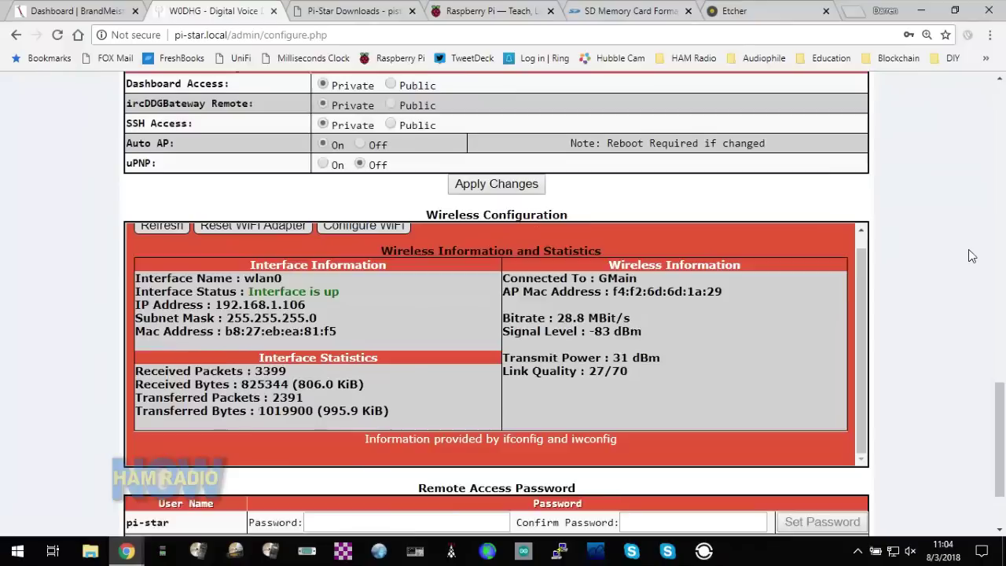
scroll(971, 255, "up", 4)
scroll(971, 255, "up", 3)
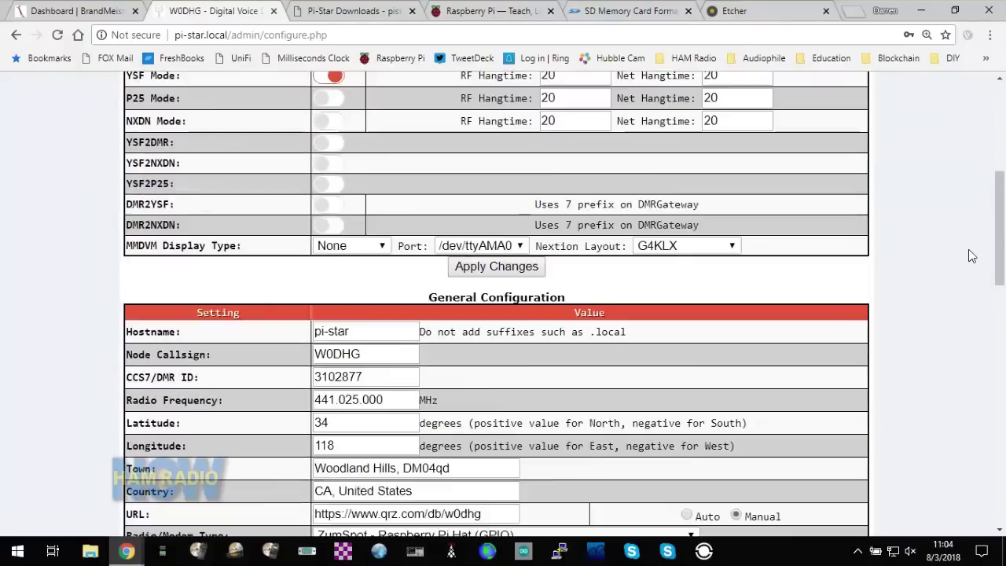
scroll(971, 256, "down", 1)
scroll(972, 255, "down", 16)
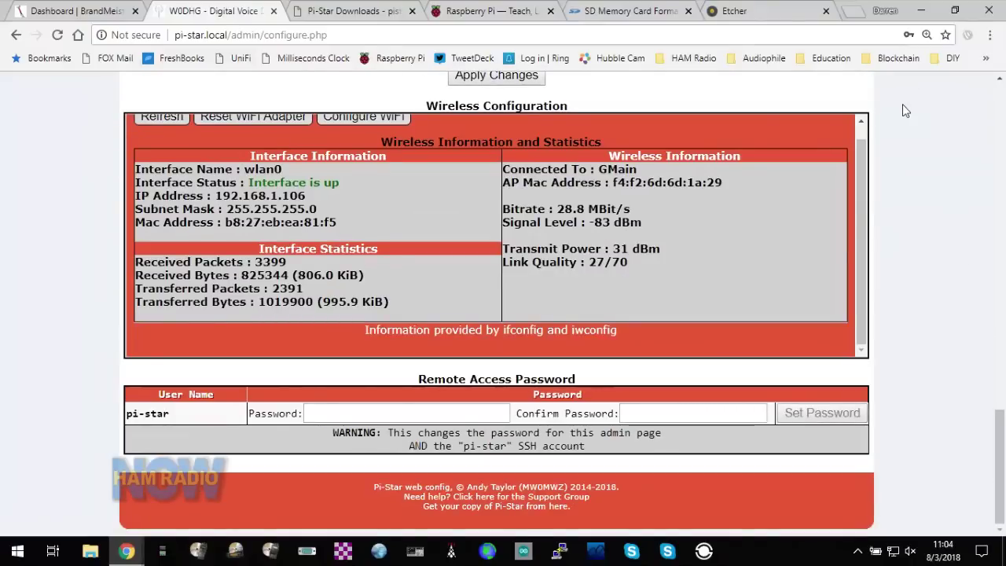
scroll(906, 102, "up", 18)
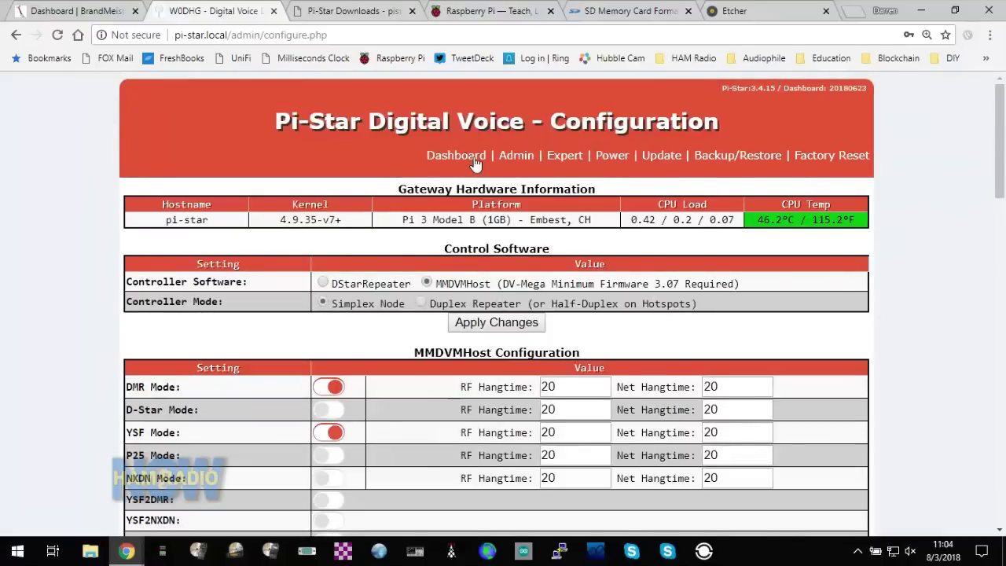
left_click(512, 155)
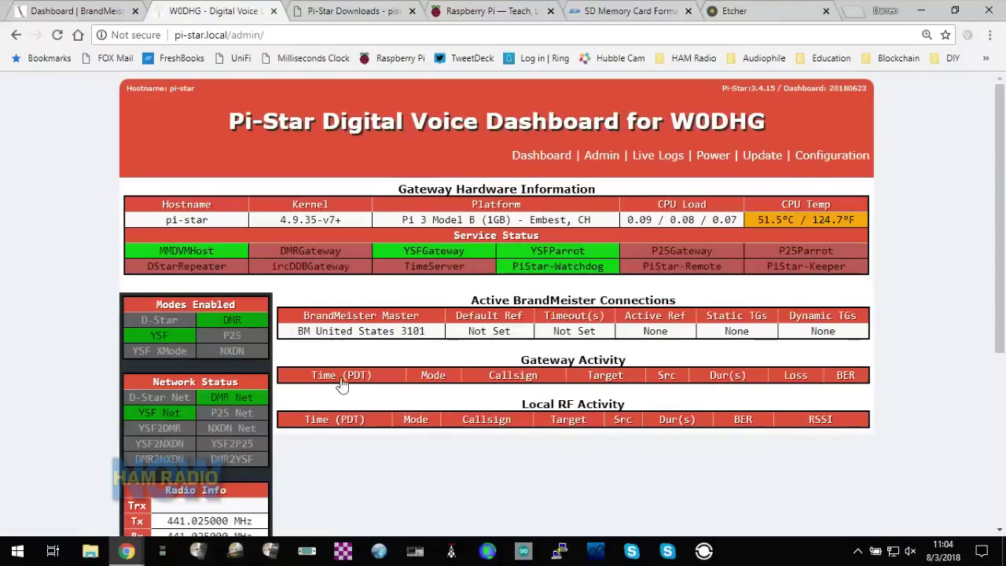
scroll(327, 468, "down", 2)
scroll(328, 469, "down", 2)
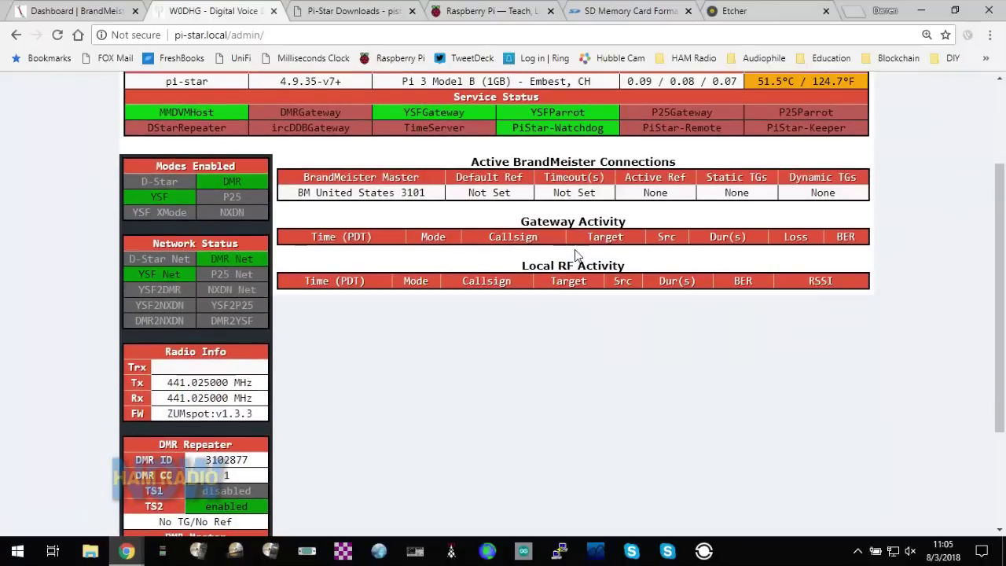
scroll(579, 260, "up", 1)
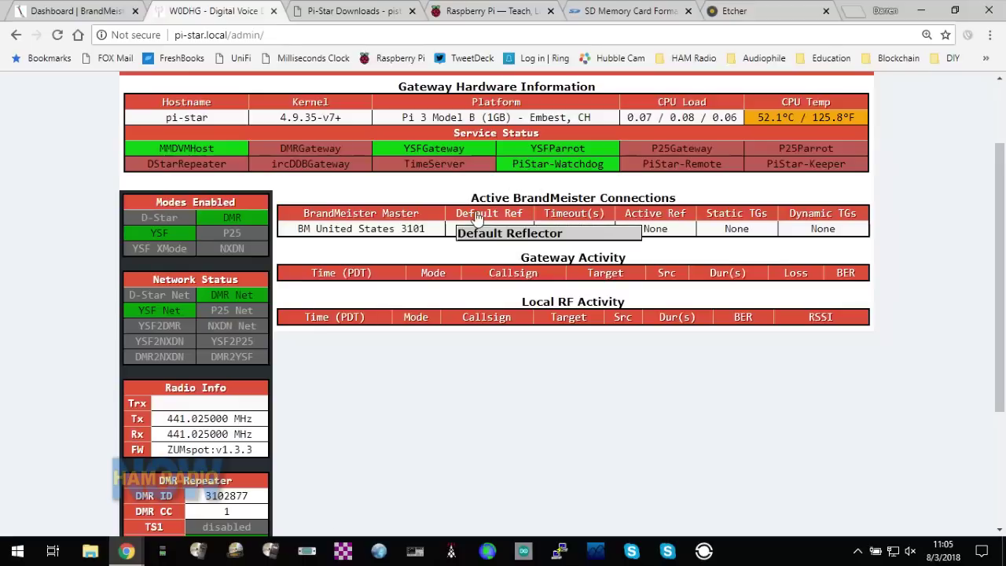
scroll(477, 218, "up", 3)
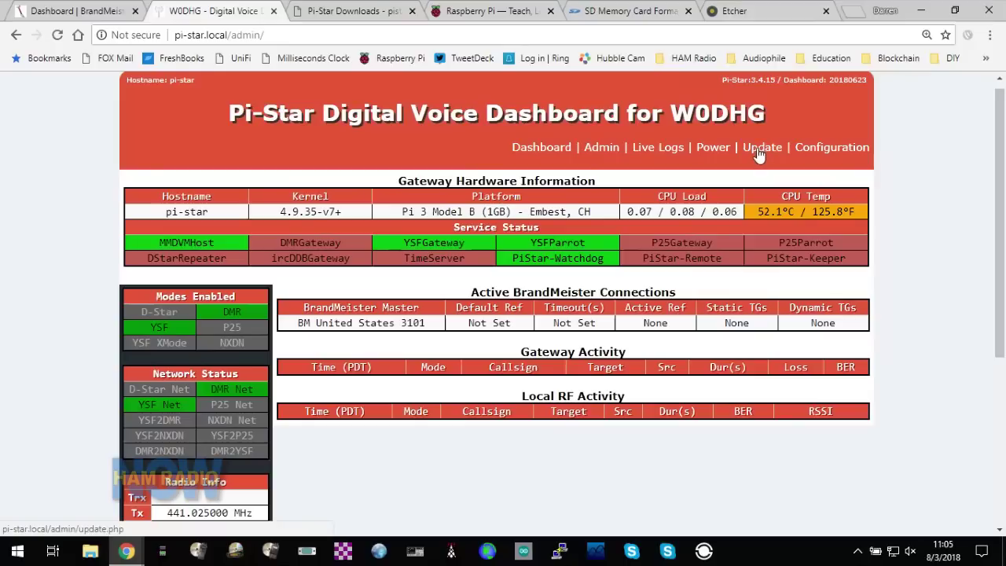
- Open Live Logs and follow the DMR Slot 2 test call to 9990 being echoed
left_click(646, 150)
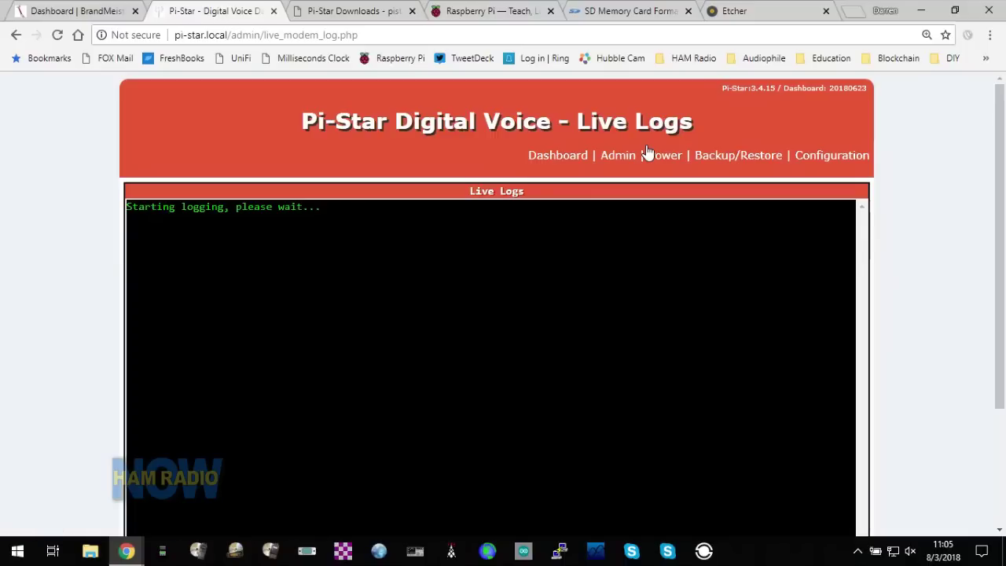
scroll(396, 372, "down", 2)
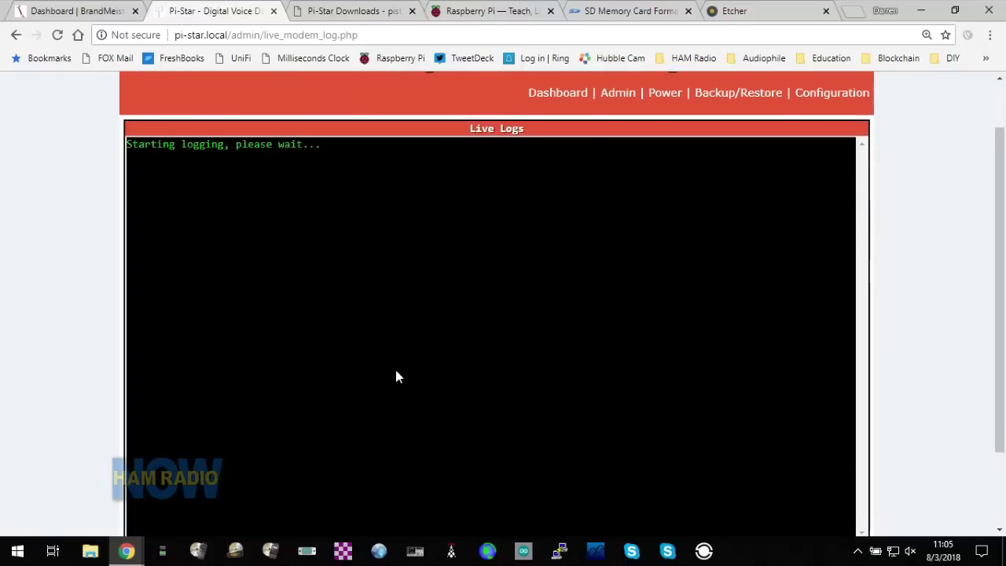
scroll(395, 377, "down", 1)
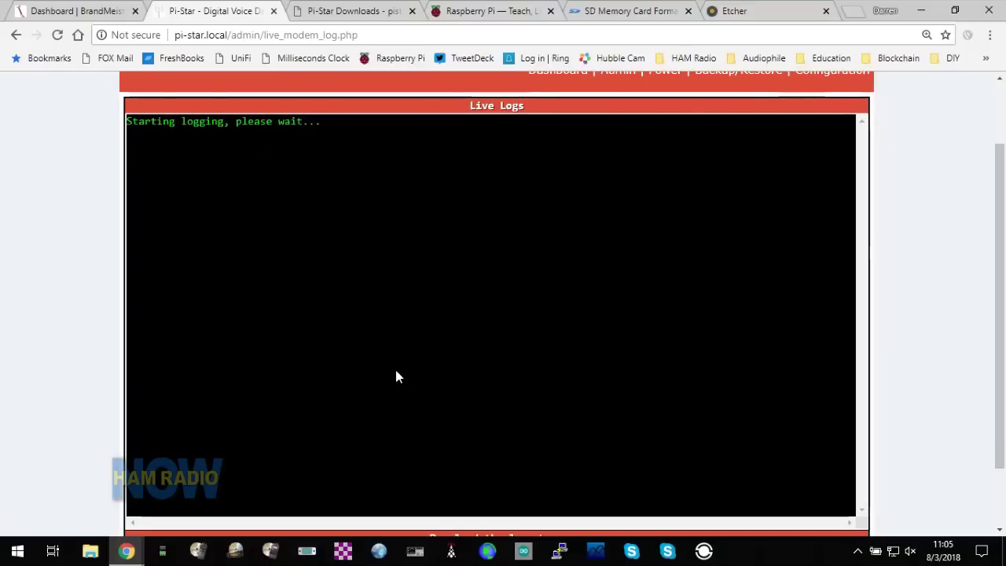
scroll(395, 371, "down", 1)
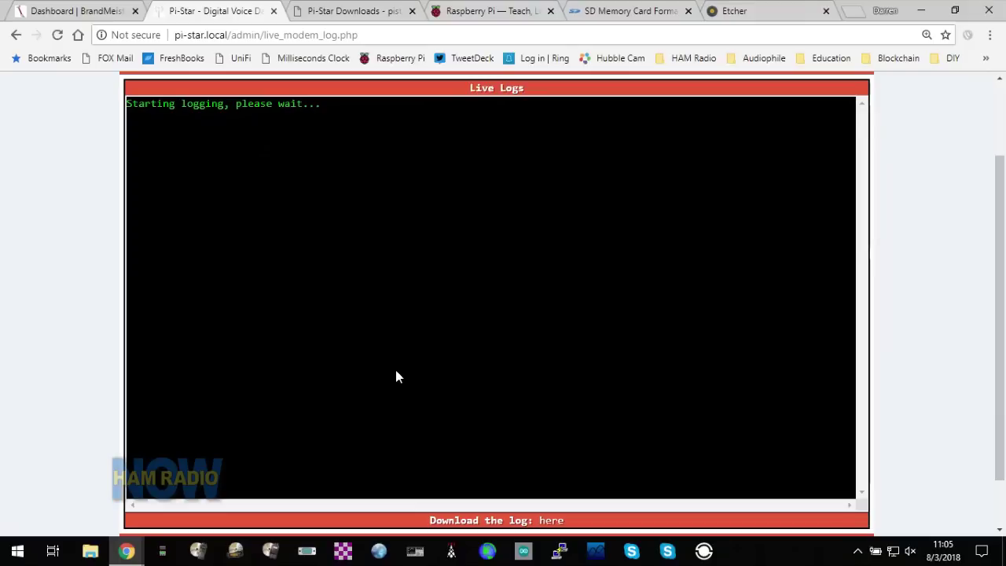
scroll(395, 371, "up", 1)
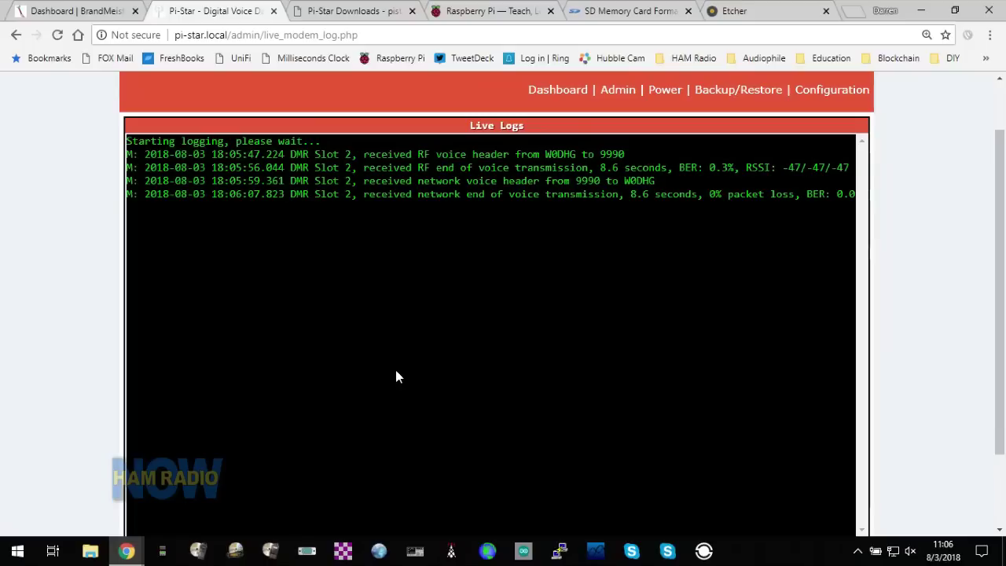
- Return to the main Dashboard and review the 9990 calls in Gateway and Local RF Activity
left_click(567, 93)
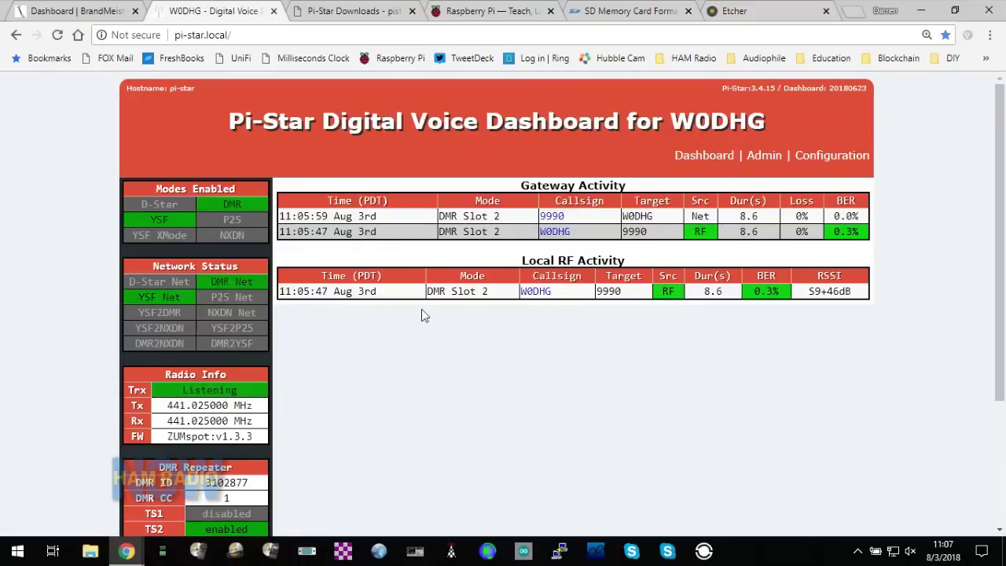
scroll(421, 314, "down", 1)
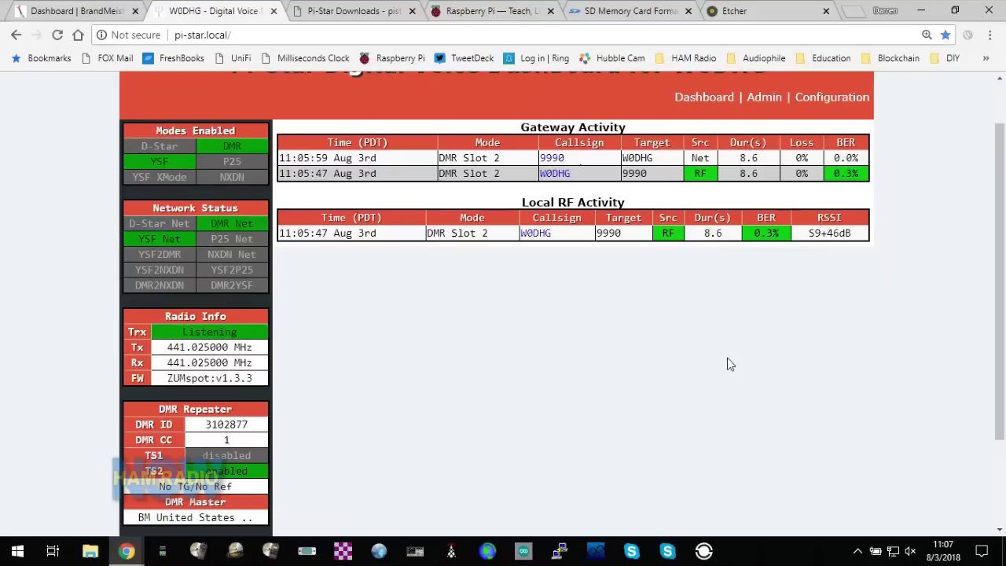
scroll(727, 360, "down", 1)
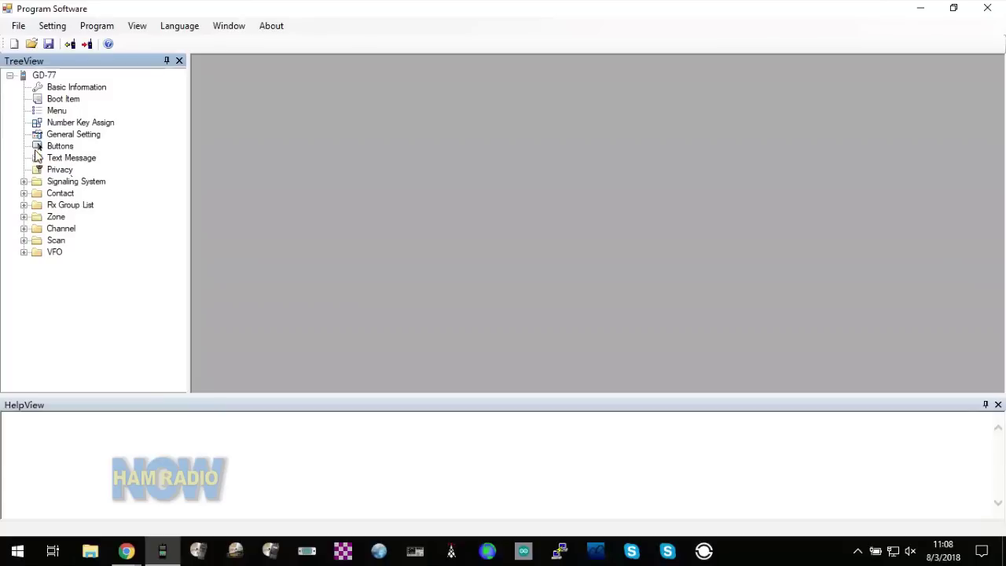
- Expand Contact > Digital Contact and open Contact2 for editing
left_click(24, 193)
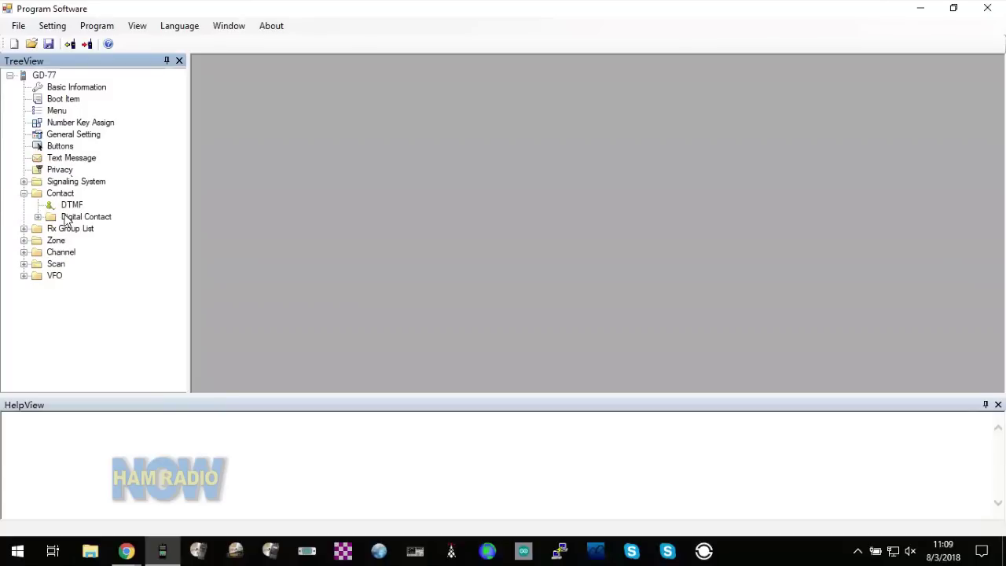
left_click(37, 218)
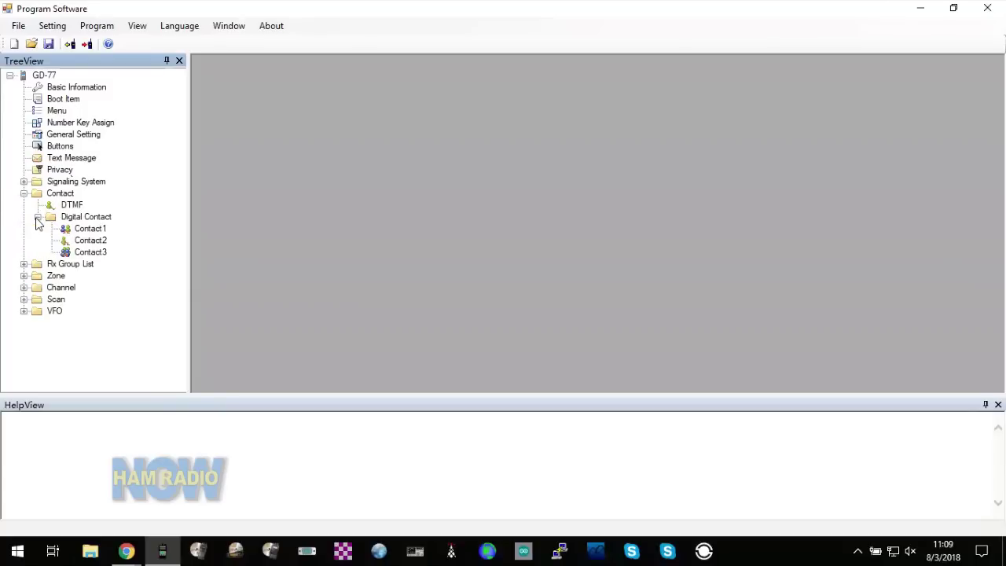
left_click(85, 221)
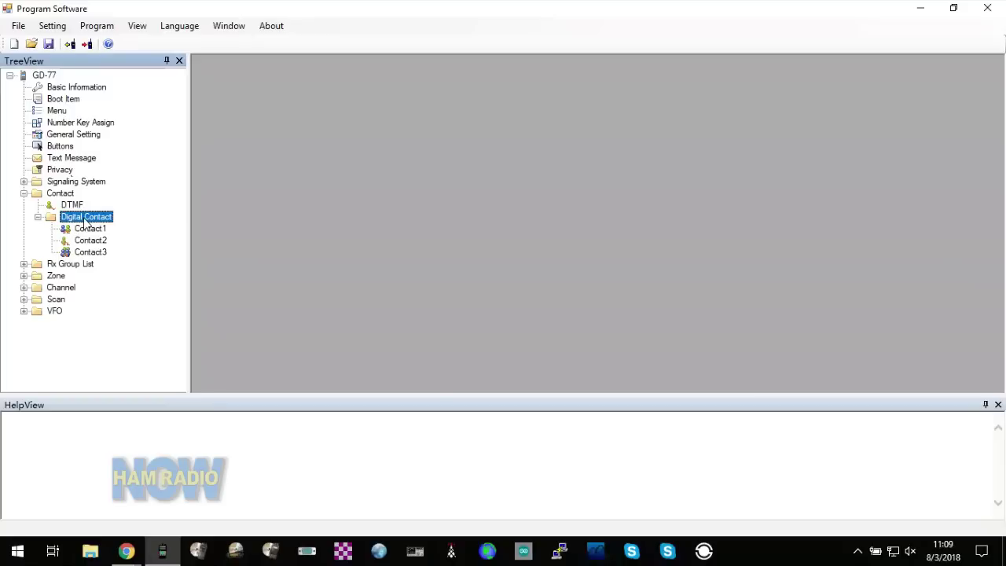
double_click(87, 223)
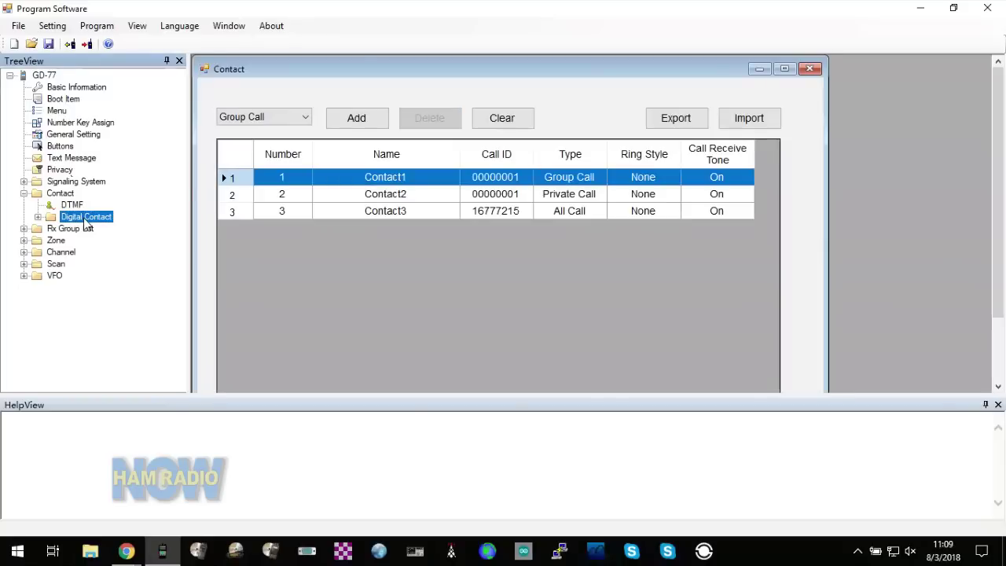
left_click(36, 217)
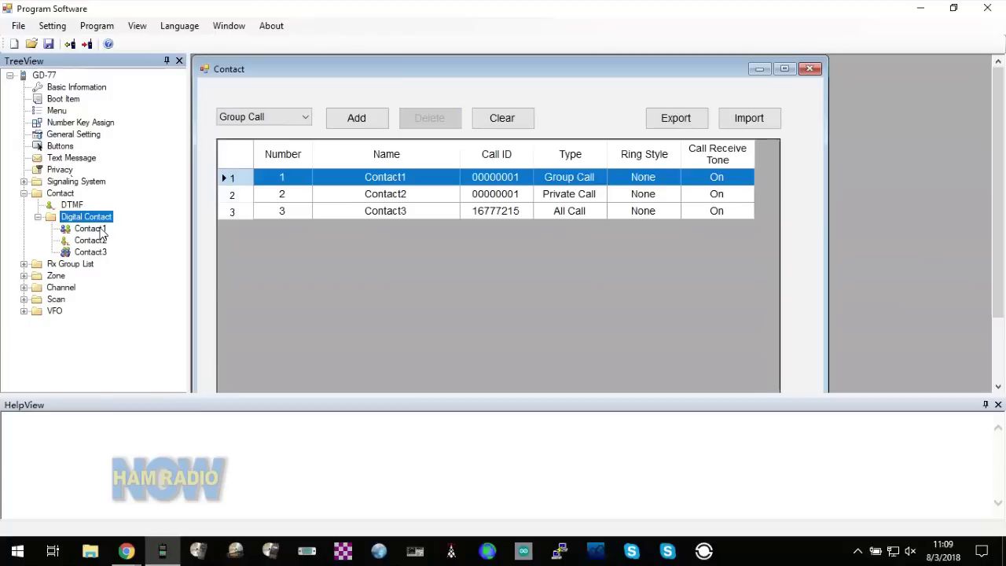
left_click(380, 199)
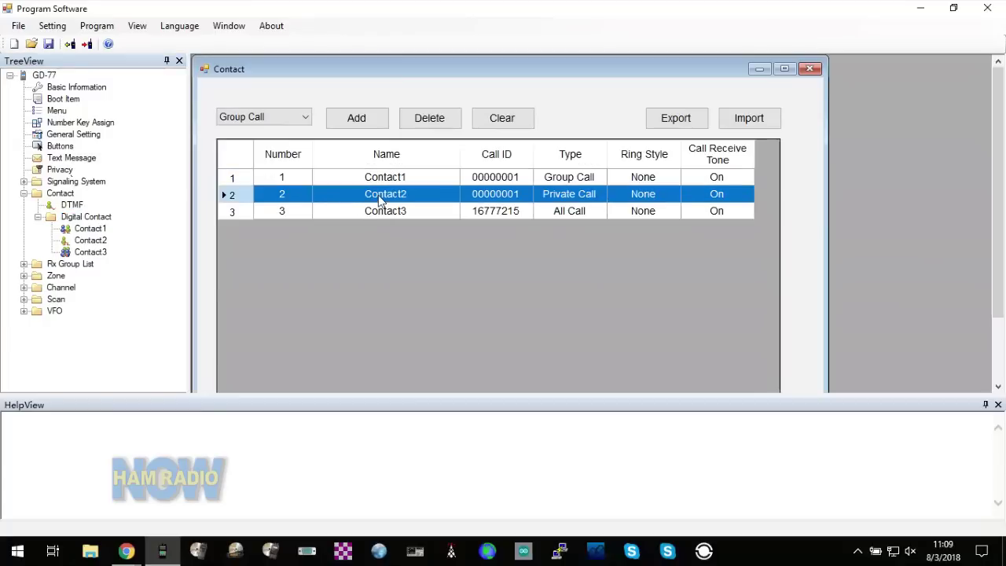
double_click(92, 240)
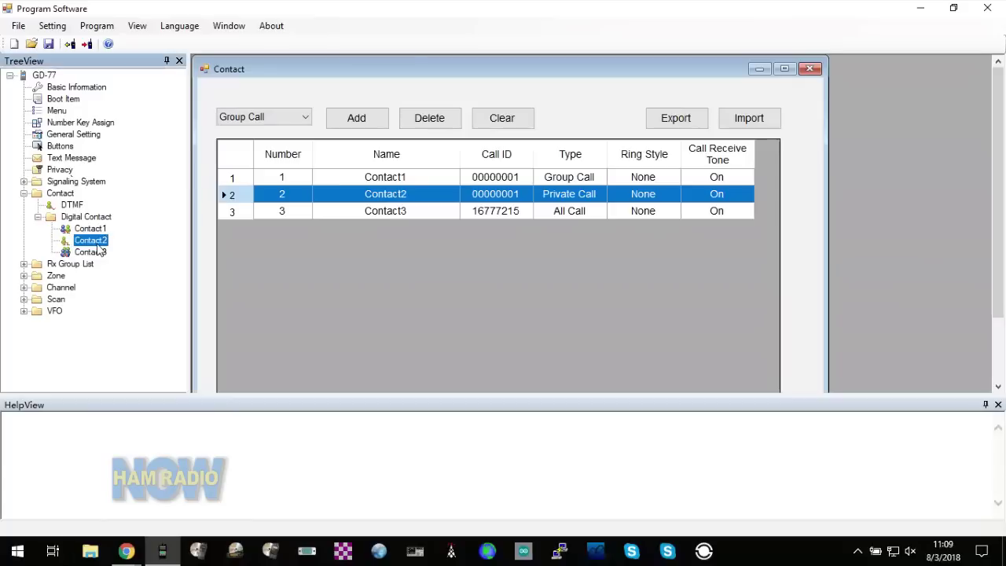
- Rename Contact2 to Parrot with Call ID 9990 and save the contact
left_click(385, 140)
double_click(393, 140)
type("Parrot")
key("Tab")
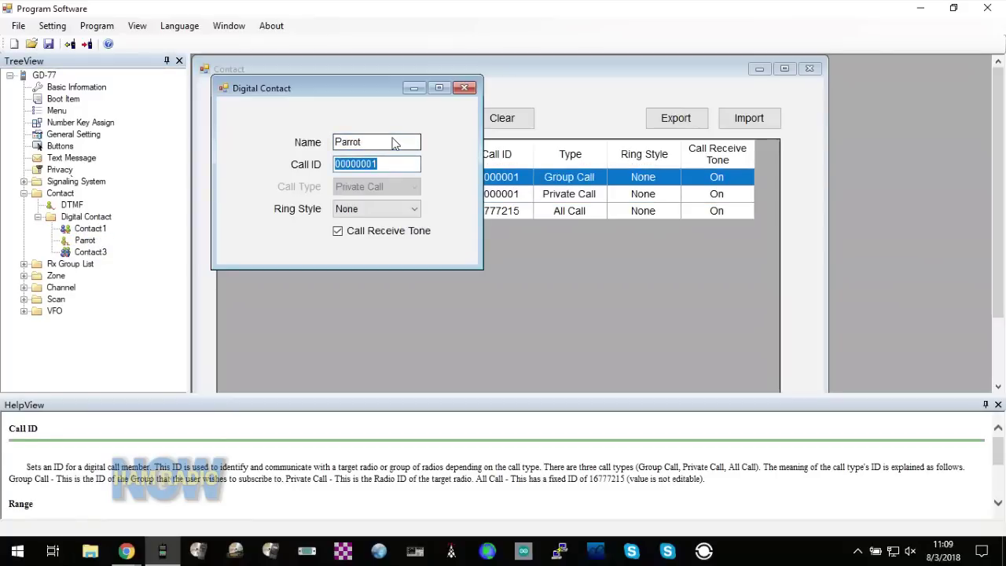
type("9990")
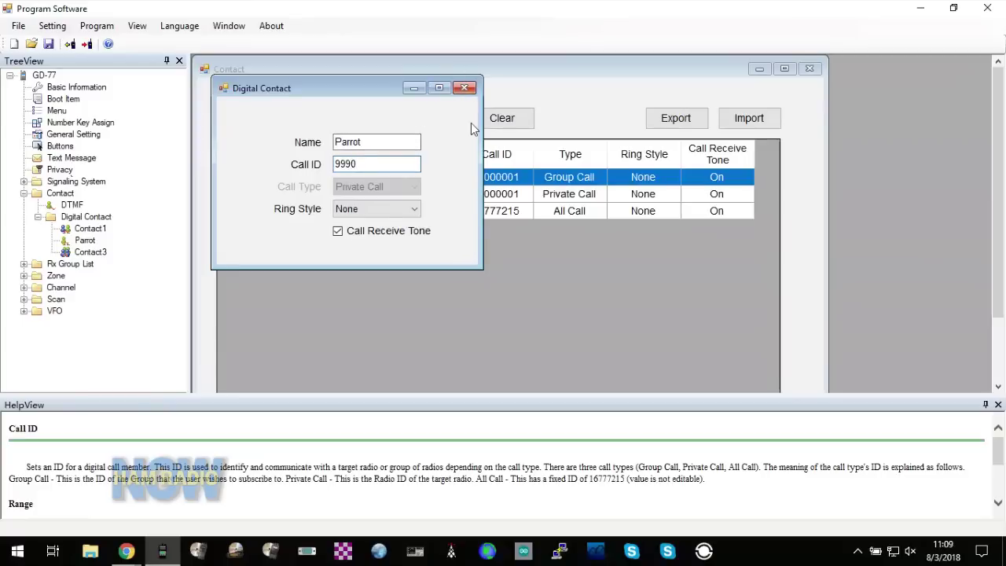
left_click(477, 294)
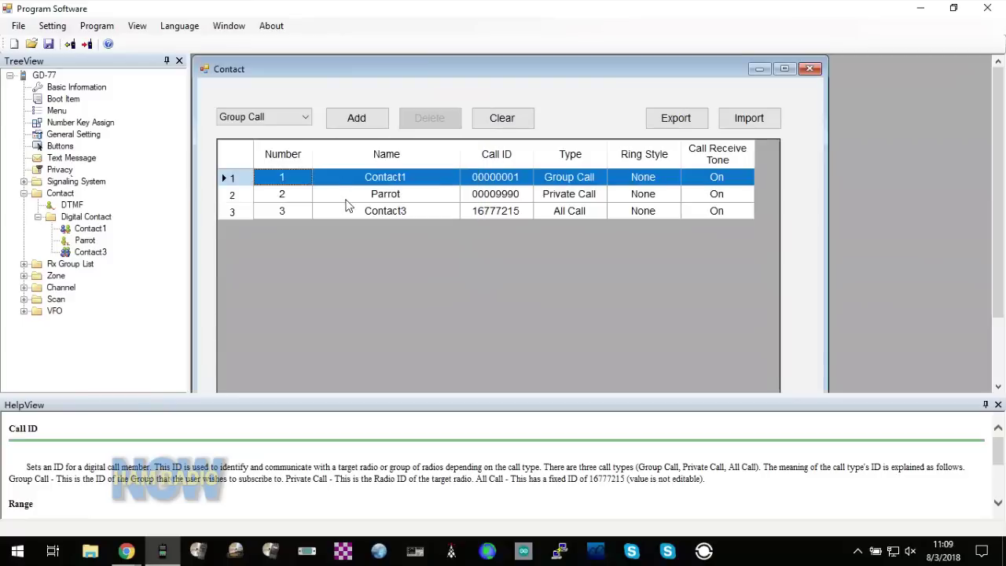
left_click(24, 264)
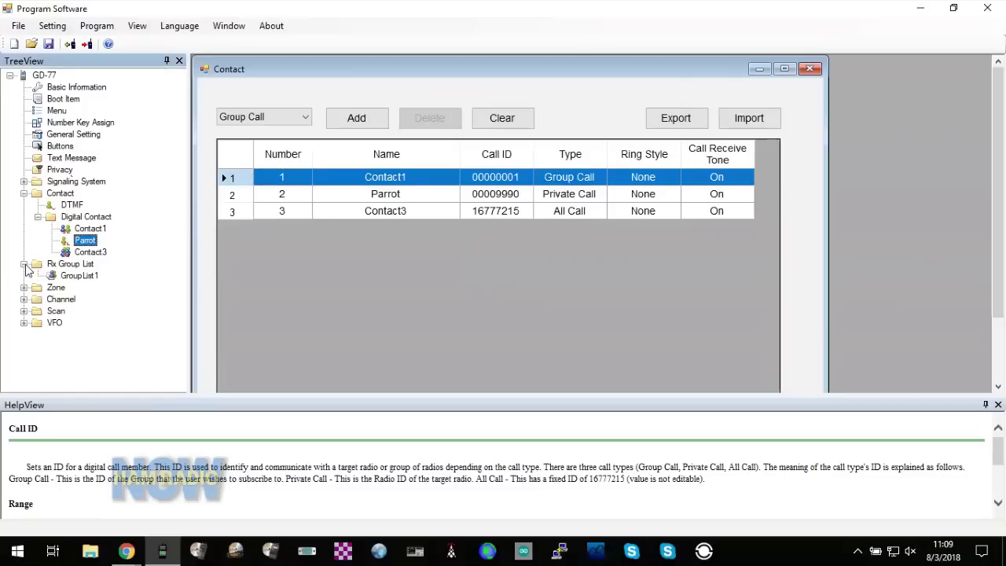
left_click(79, 276)
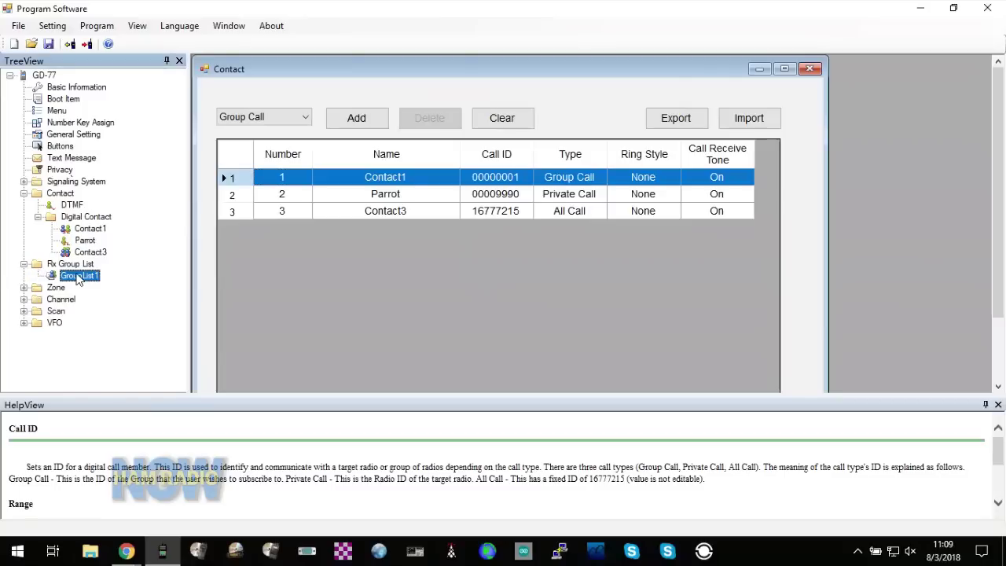
- Confirm GroupList1 holds only Contact1, then expand Channels and select Channel1
double_click(79, 276)
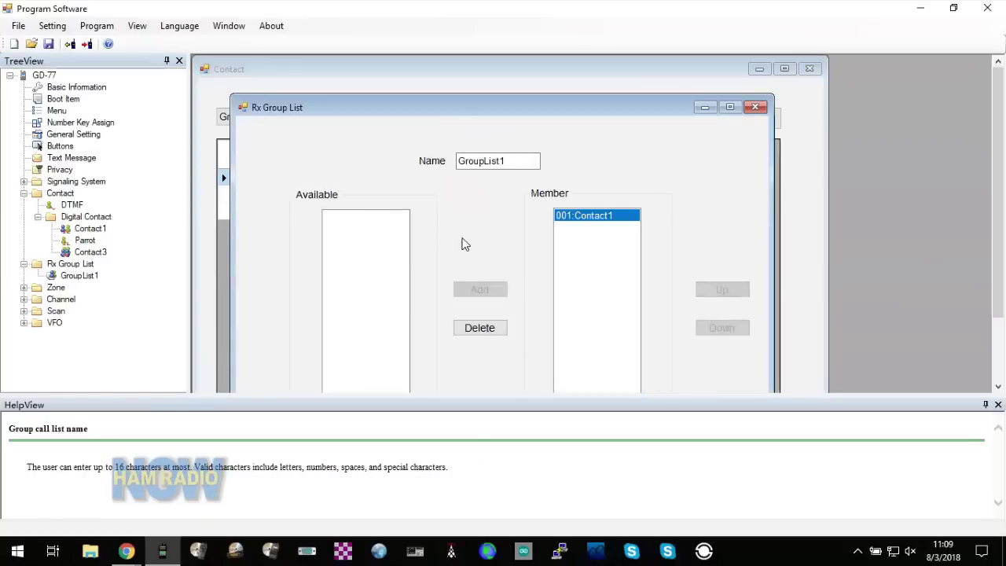
left_click(529, 107)
left_click_drag(531, 106, 547, 57)
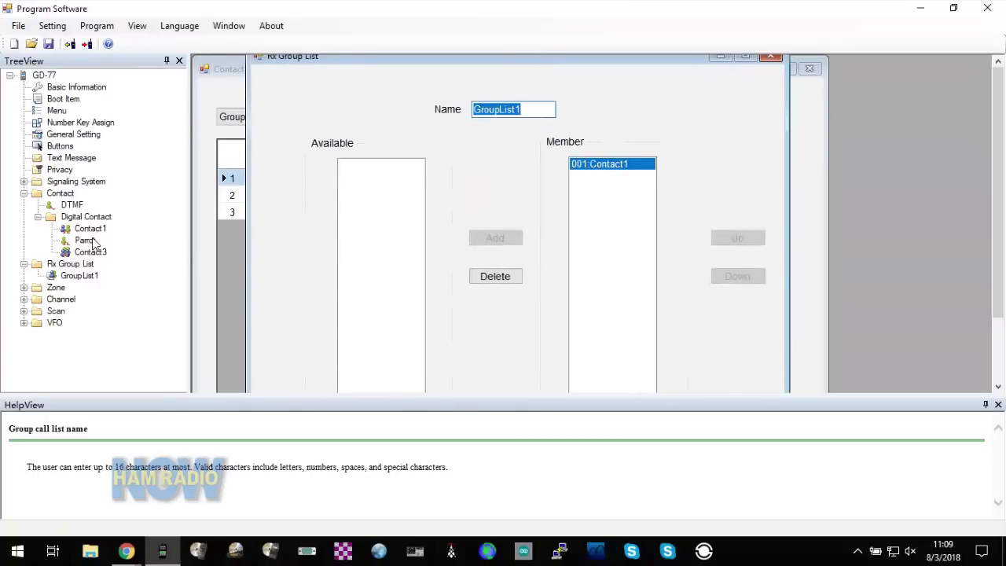
left_click(768, 58)
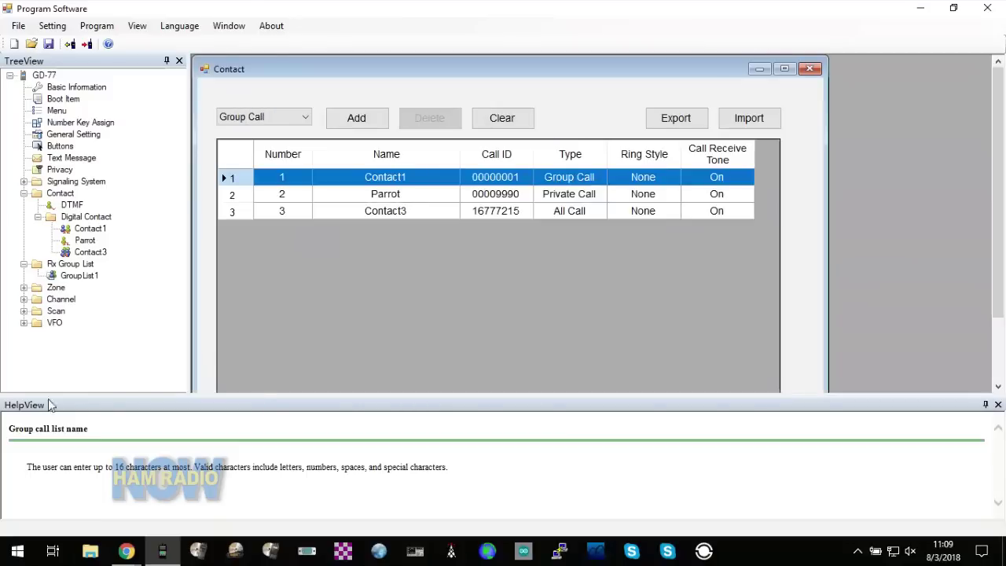
left_click(25, 302)
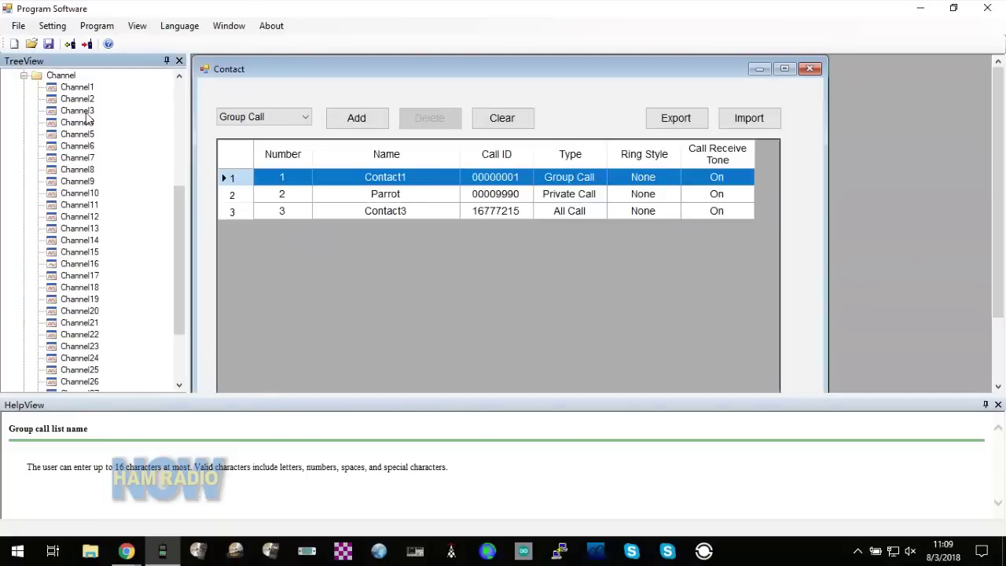
left_click(83, 89)
- Open Channel1 in a maximized editor and rename it to Parrot
double_click(83, 89)
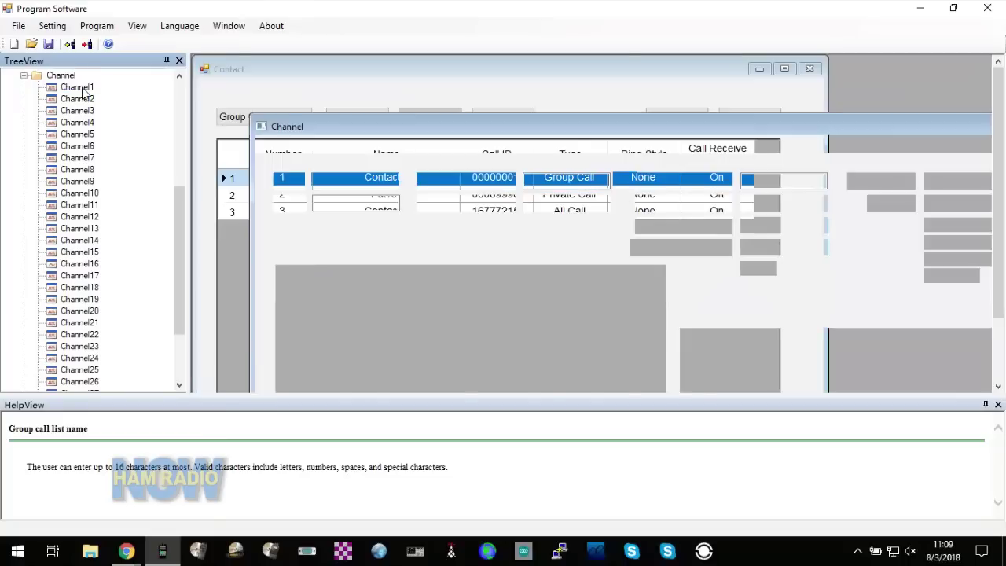
double_click(362, 130)
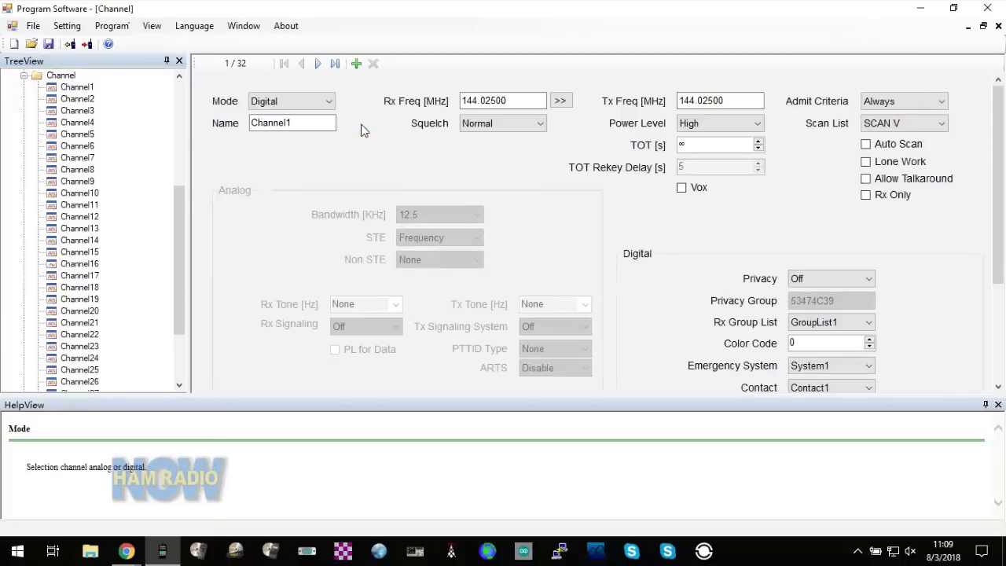
double_click(304, 125)
type("Parrot")
key("Tab")
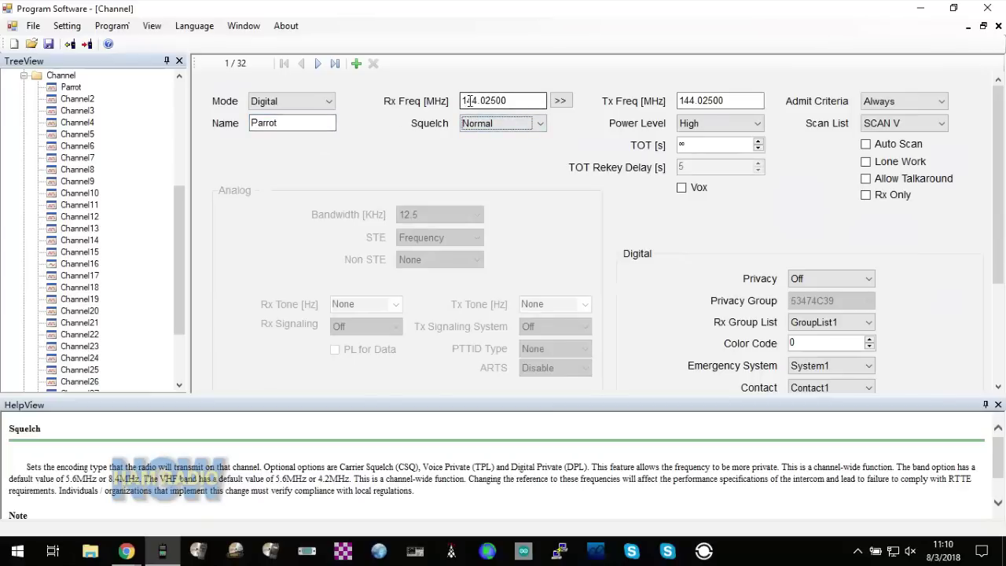
- Check the transmit frequency and keep the admit criteria set to Always
left_click(703, 100)
left_click(724, 101)
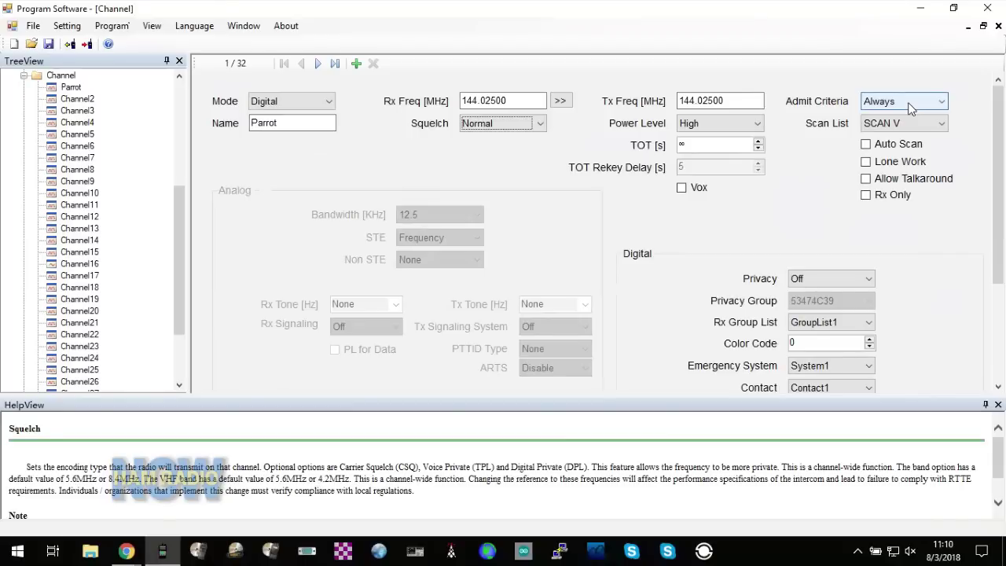
left_click(910, 108)
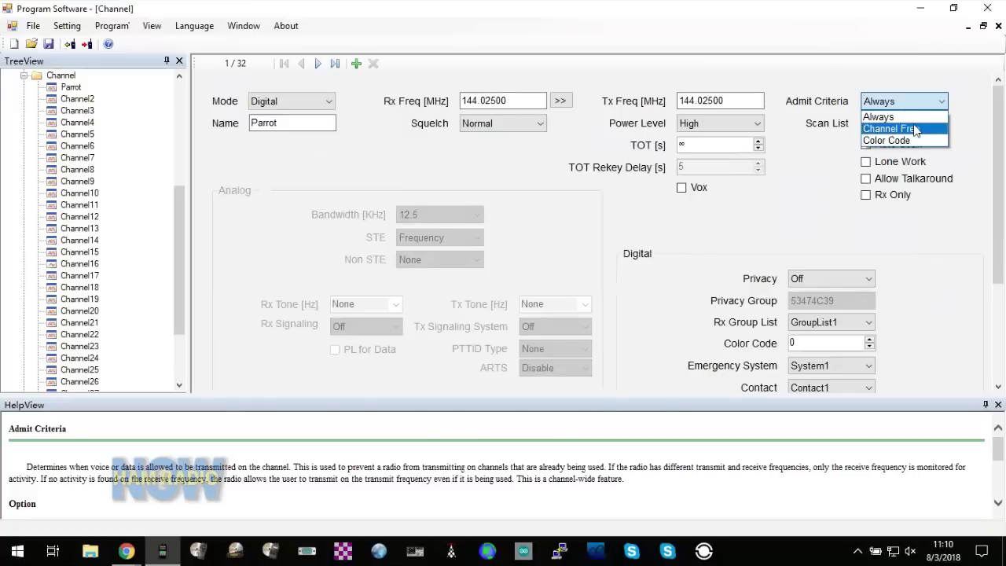
left_click(830, 144)
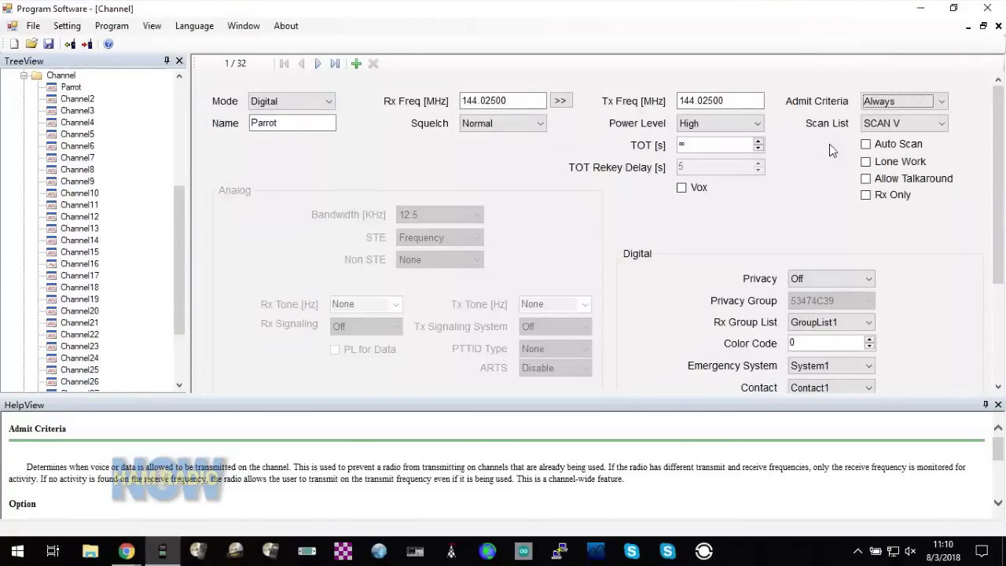
- In the Digital section, pick Parrot as the contact, color code 1 and repeater slot 2
left_click(820, 326)
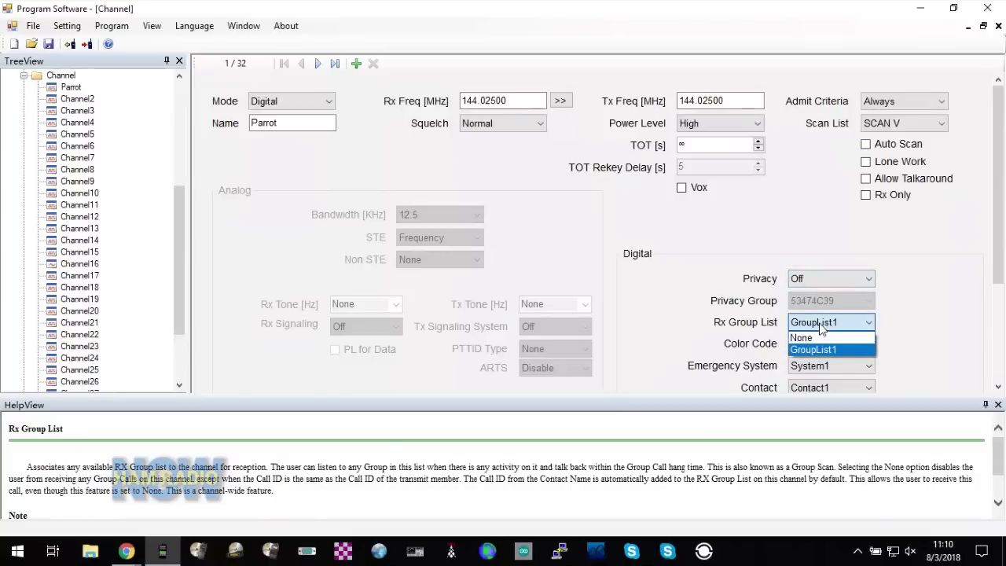
left_click(712, 336)
scroll(712, 336, "down", 3)
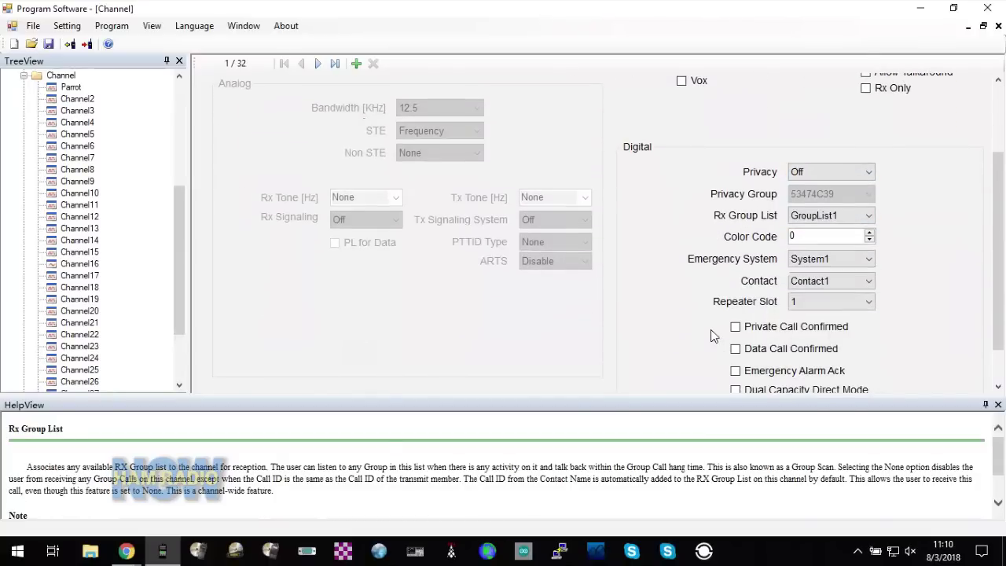
left_click(799, 262)
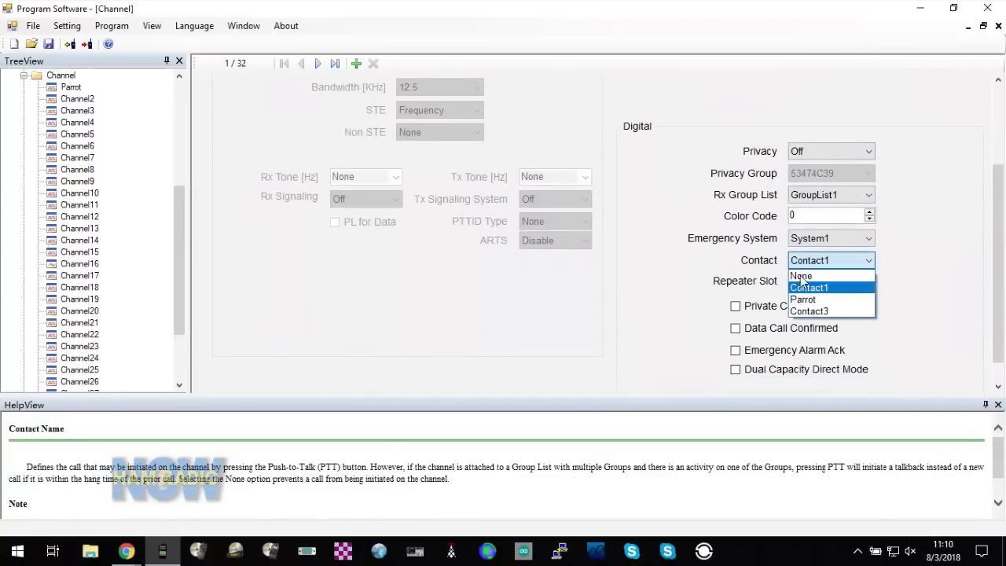
left_click(801, 299)
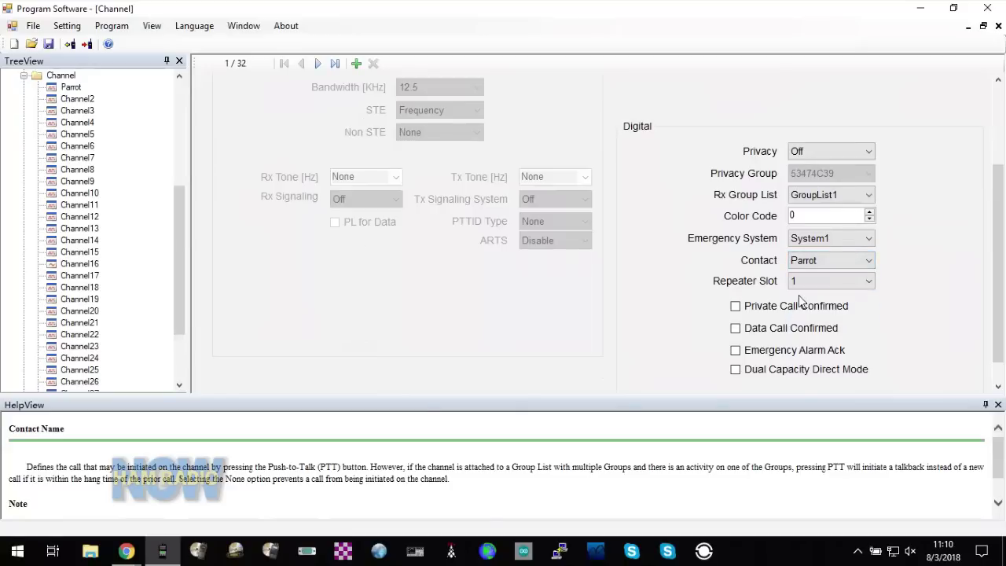
left_click(870, 212)
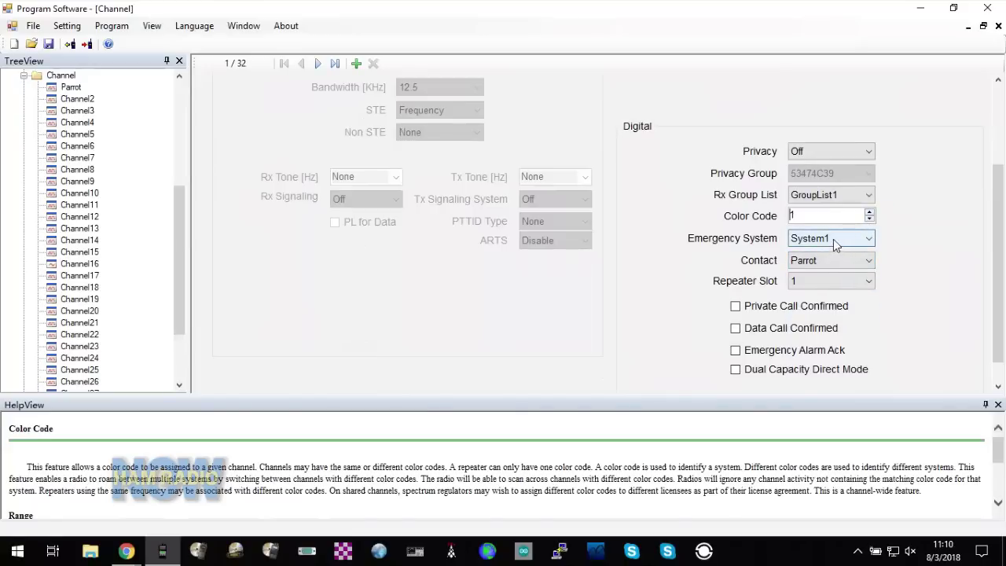
left_click(830, 283)
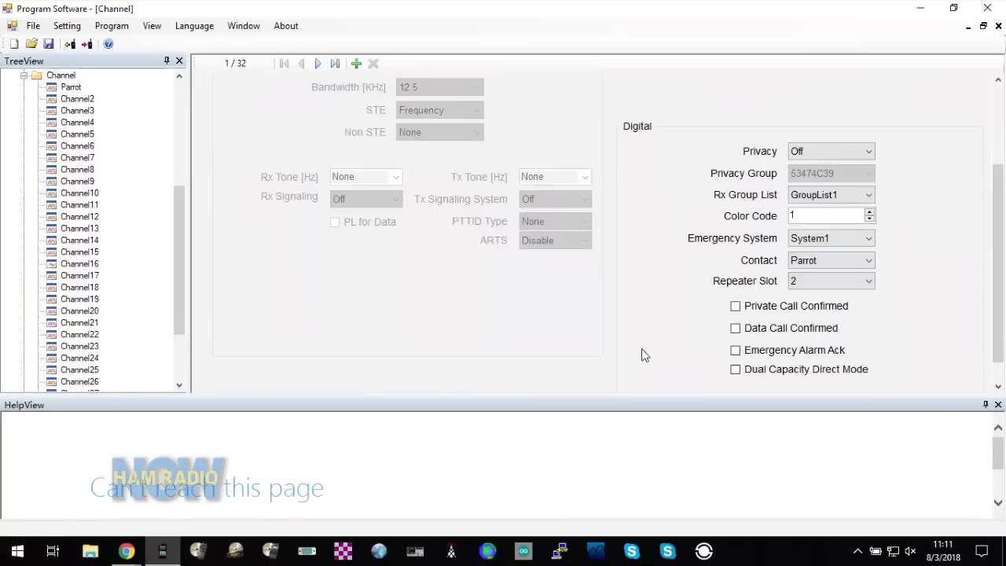
scroll(646, 345, "up", 3)
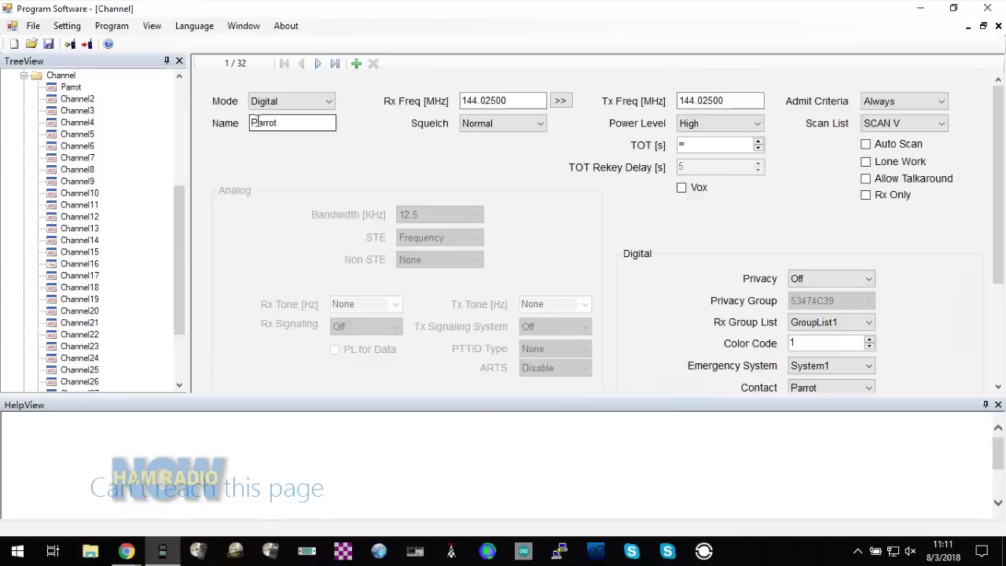
left_click(86, 44)
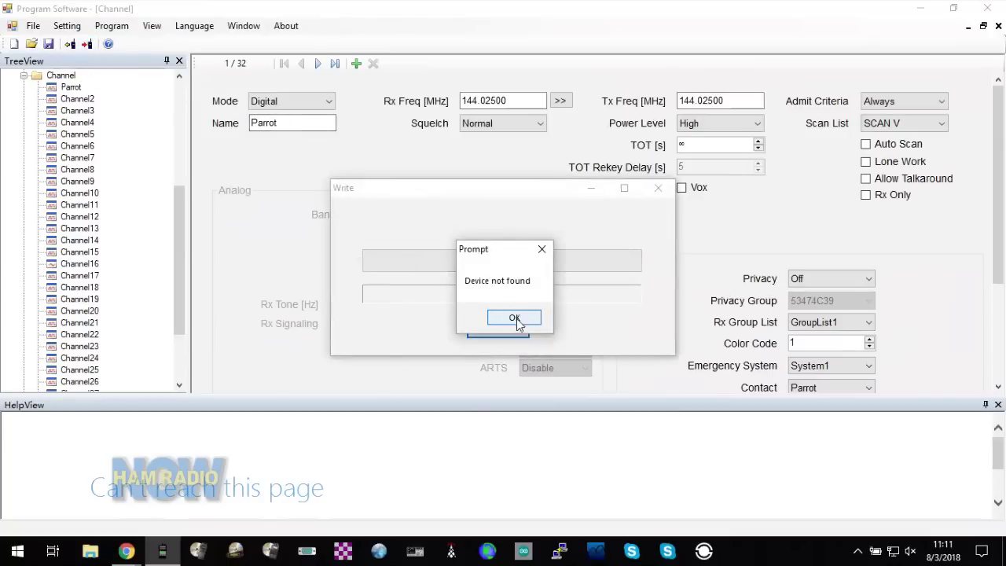
left_click(517, 322)
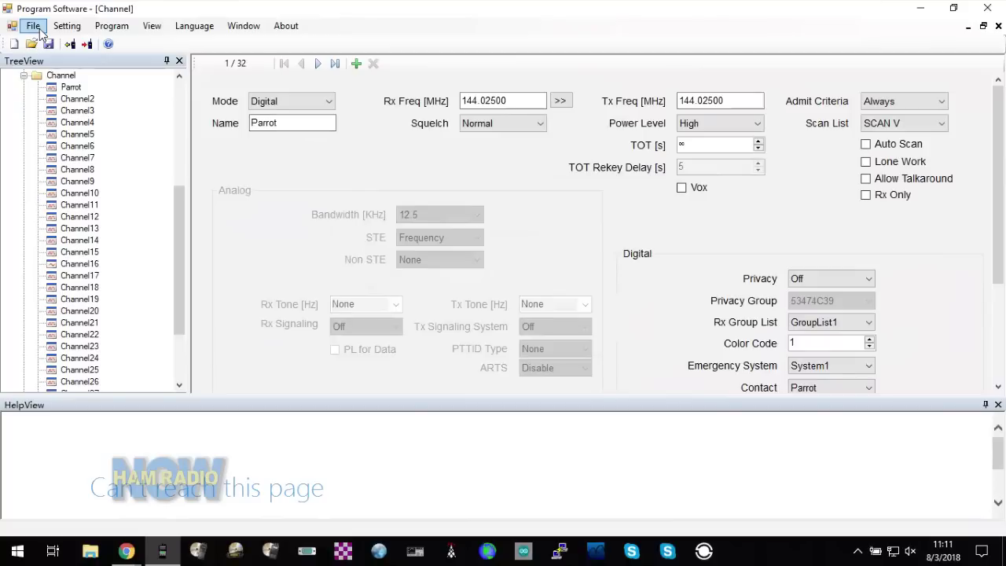
- Show the Contact1 editor, a Group Call with Call ID 00000001, from Digital Contact
left_click(40, 33)
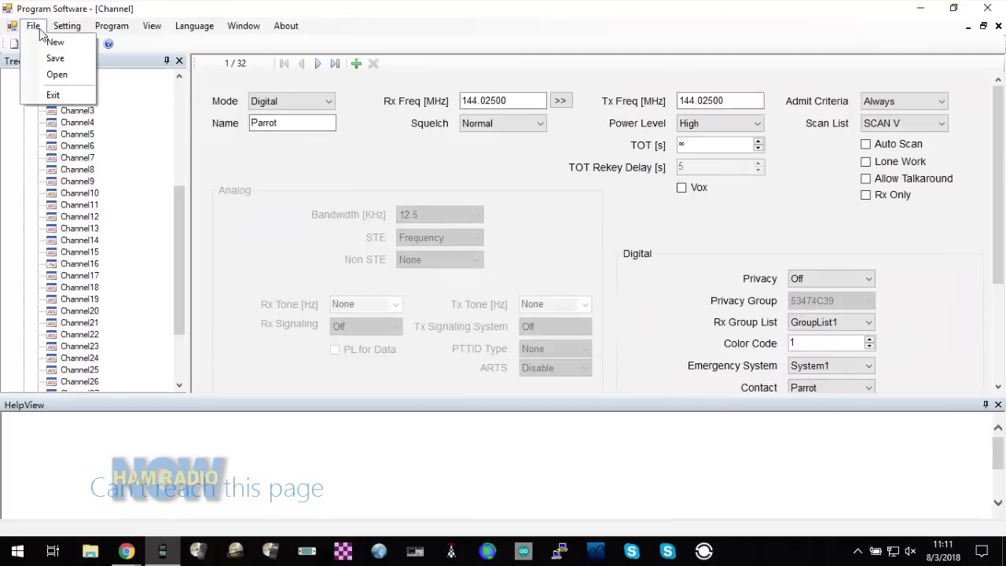
left_click(40, 33)
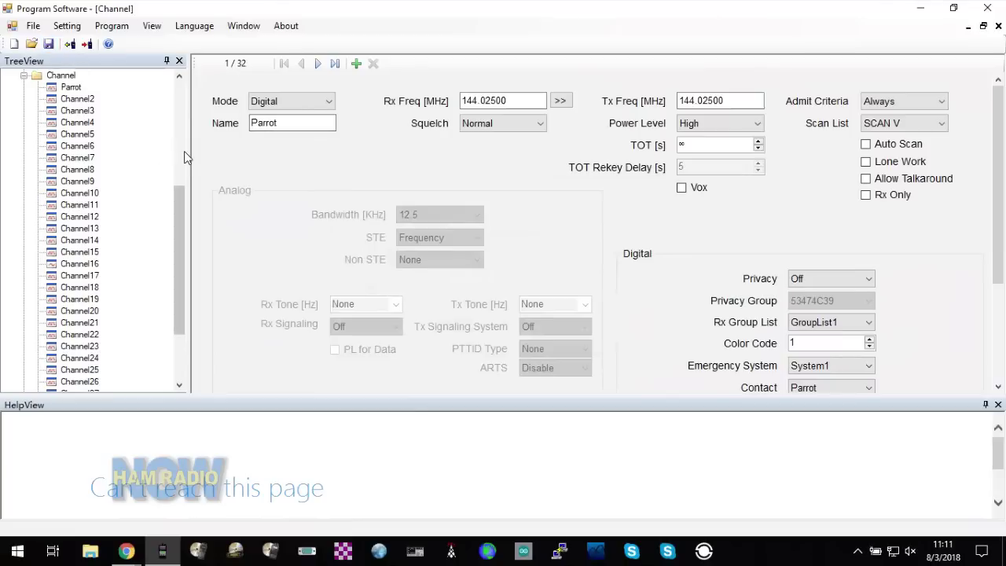
left_click(184, 151)
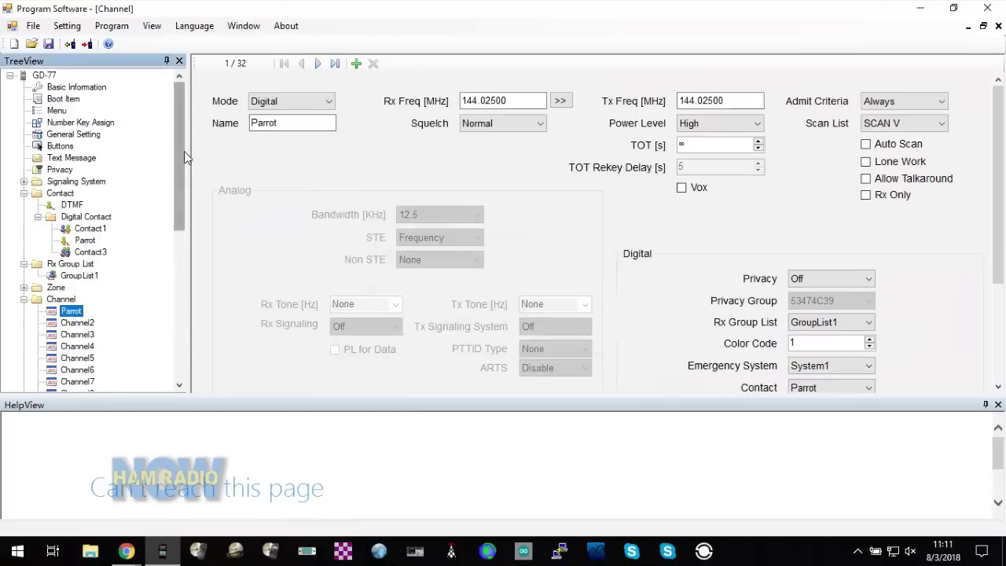
left_click(98, 231)
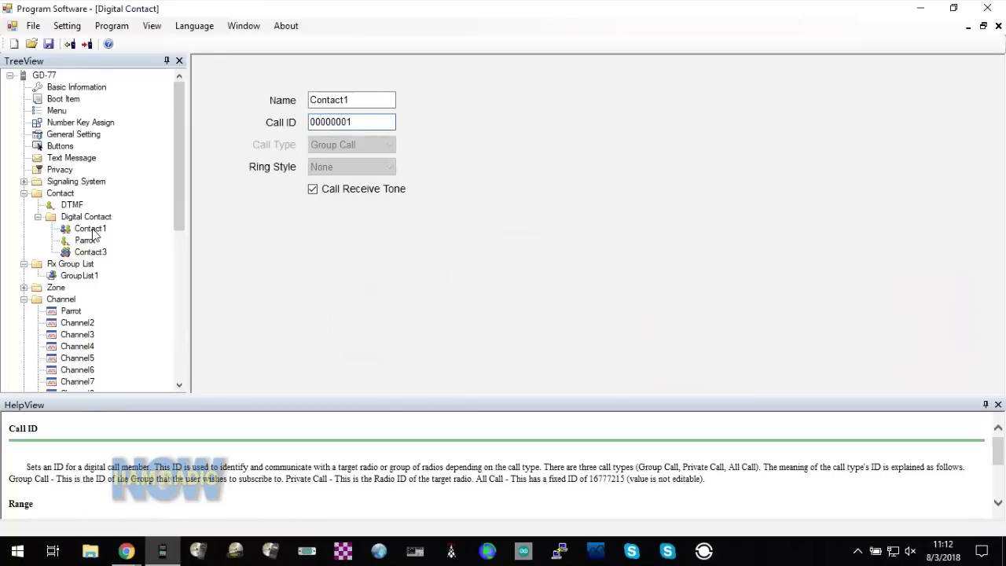
- Expand the Zone branch to reveal Zone1 and Zone2, then select Zone1
scroll(102, 380, "down", 5)
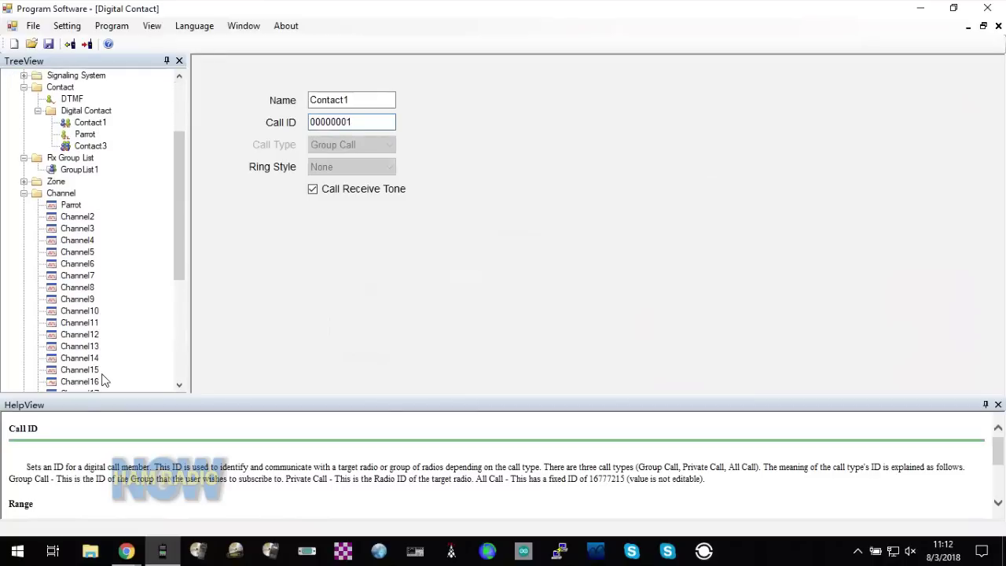
scroll(102, 380, "down", 1)
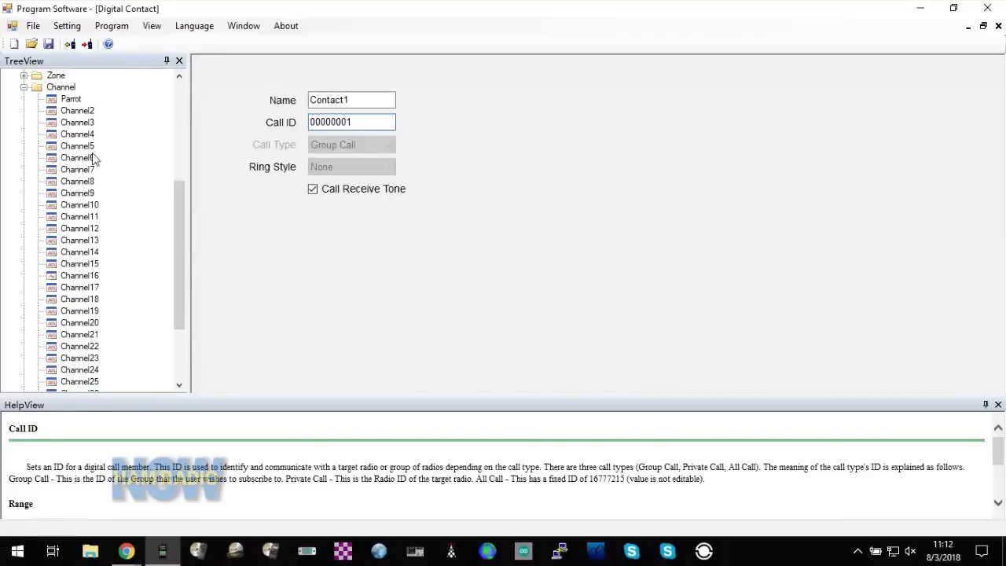
scroll(107, 151, "up", 1)
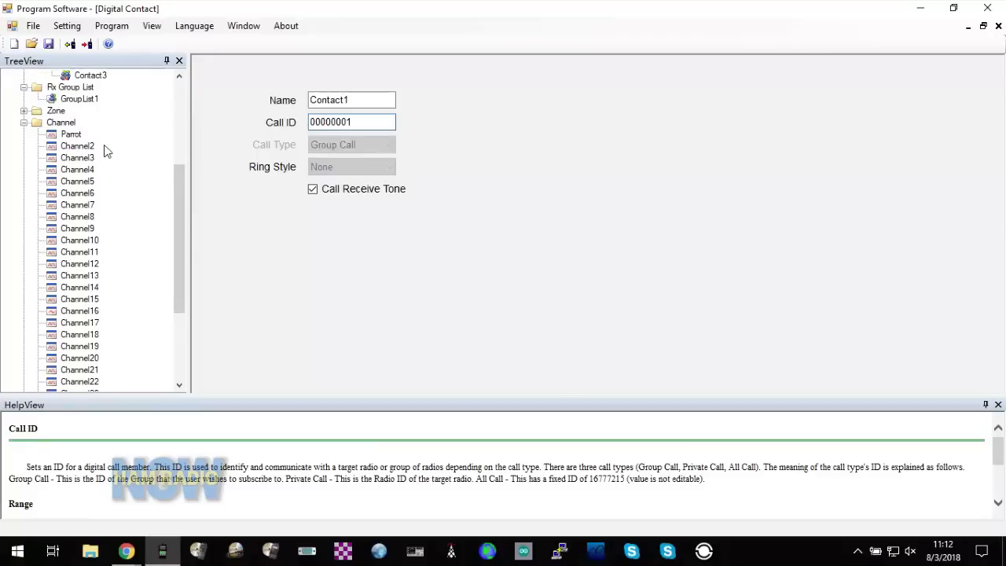
left_click(25, 112)
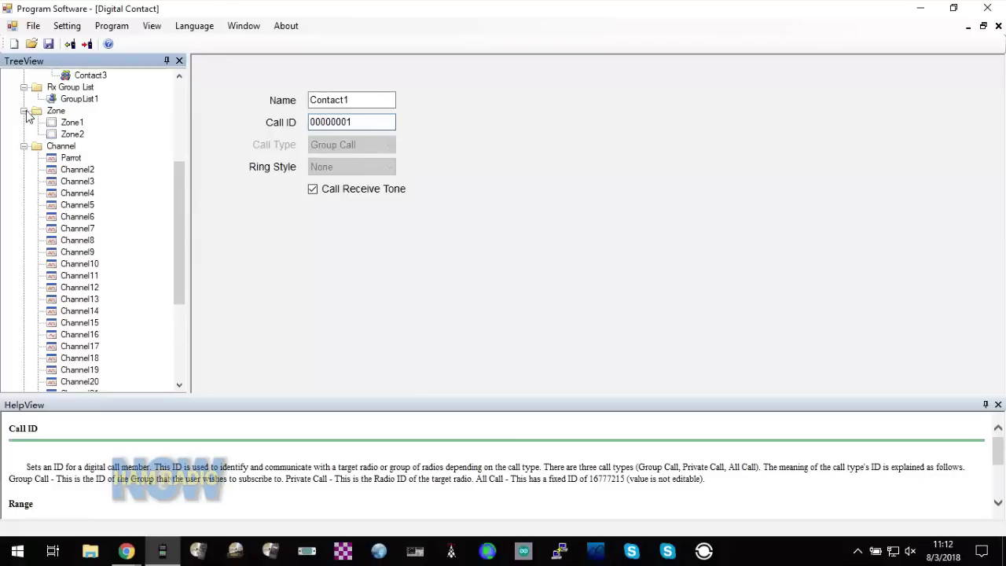
left_click(72, 123)
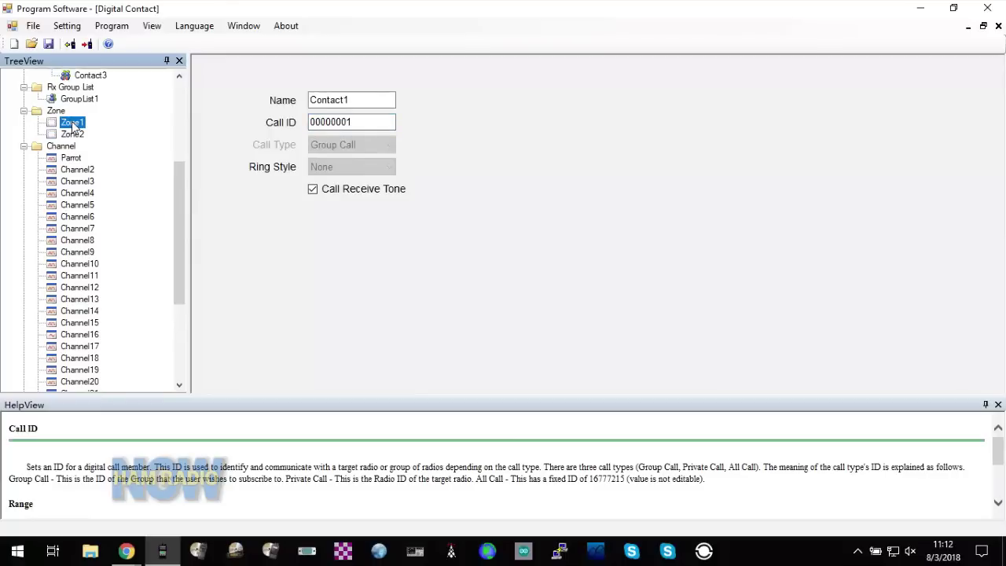